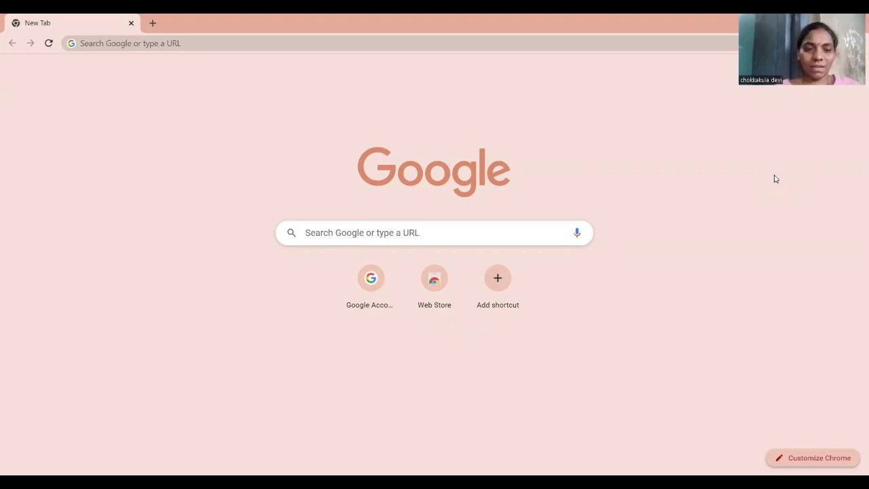
# Start a new search from Chrome's address bar on the blank new tab page
pyautogui.click(459, 38)
# Search Google for 'apschelms' and open the APSCHE LMS - e-Pragati result
pyautogui.write('a')
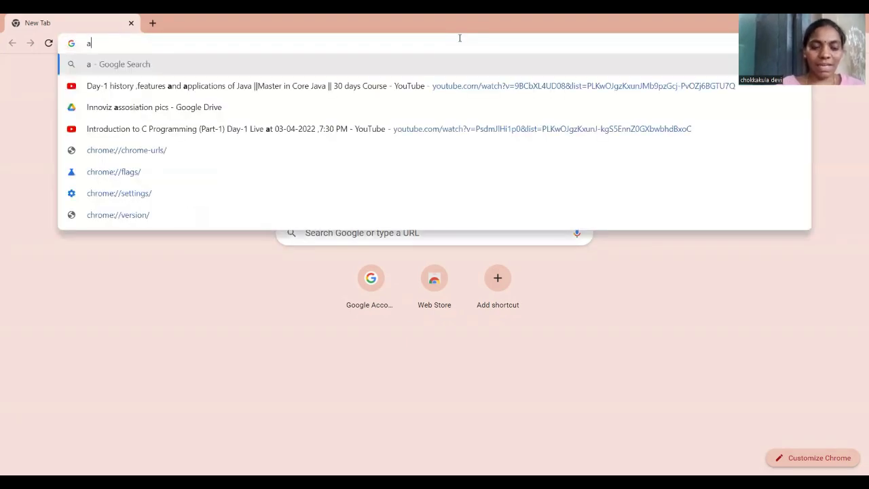
pyautogui.write('psche')
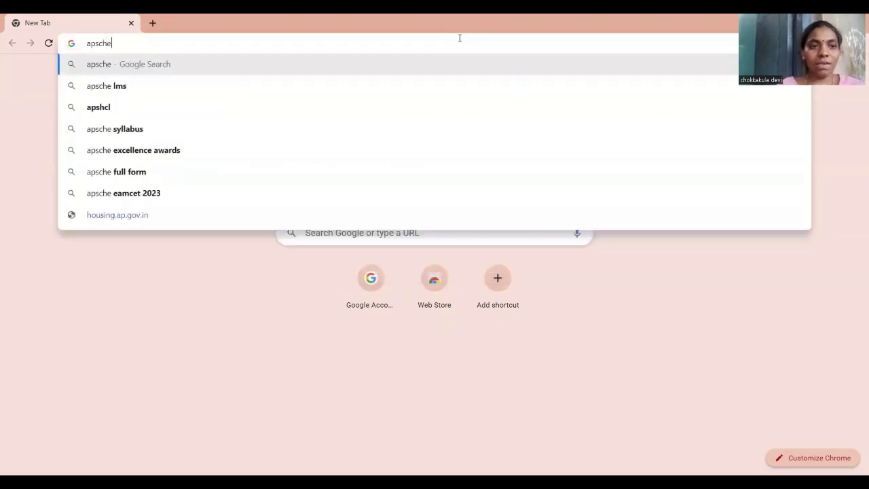
pyautogui.write('lms')
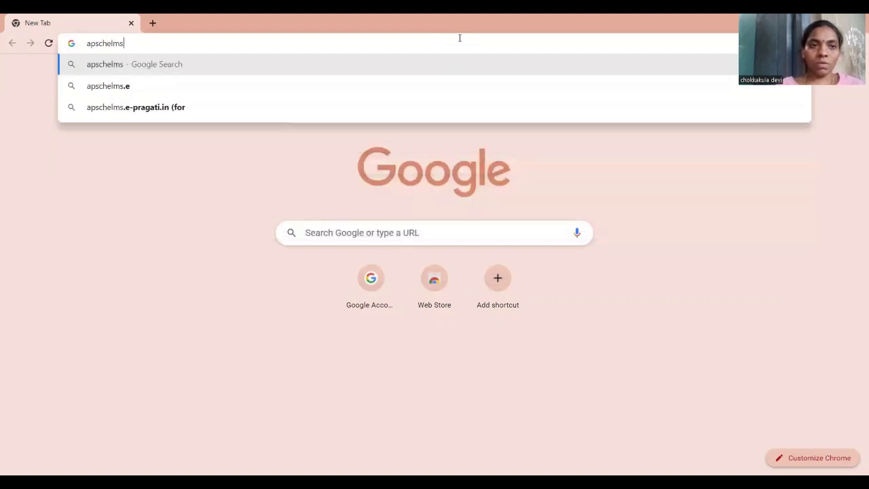
pyautogui.press('Return')
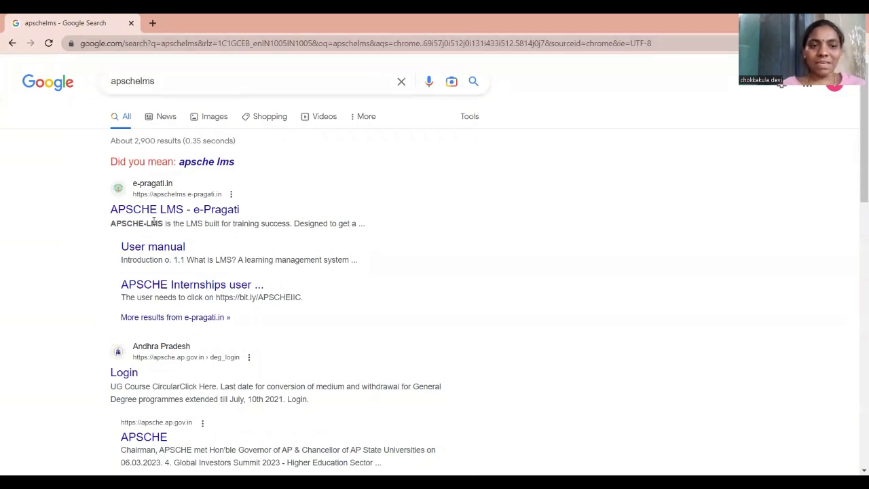
pyautogui.click(198, 210)
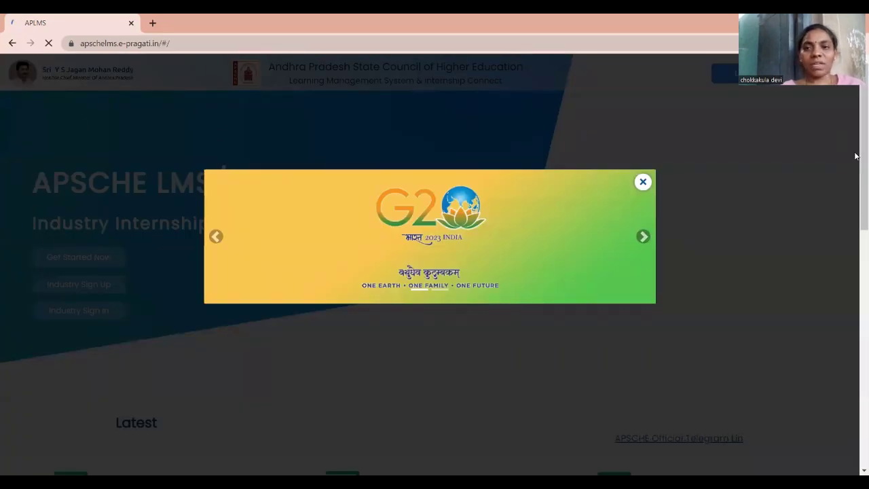
# Close the G20 announcement pop-up and bring up the Welcome Back login dialog
pyautogui.click(643, 183)
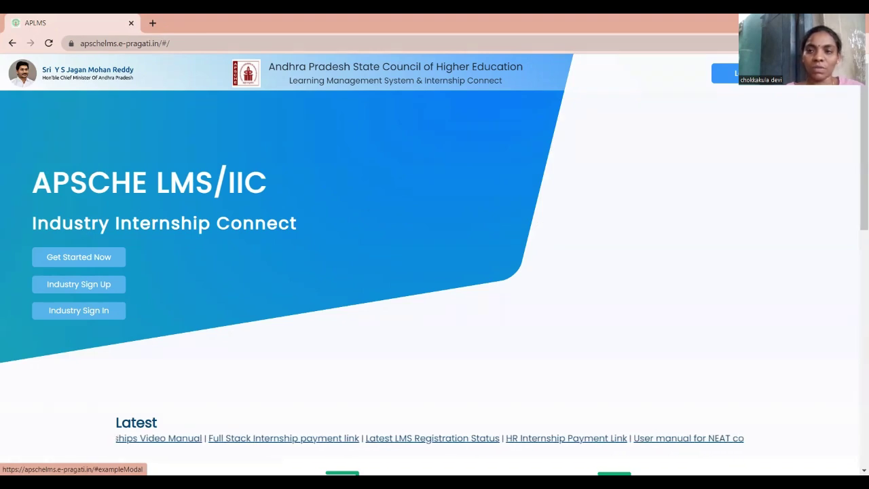
pyautogui.click(725, 74)
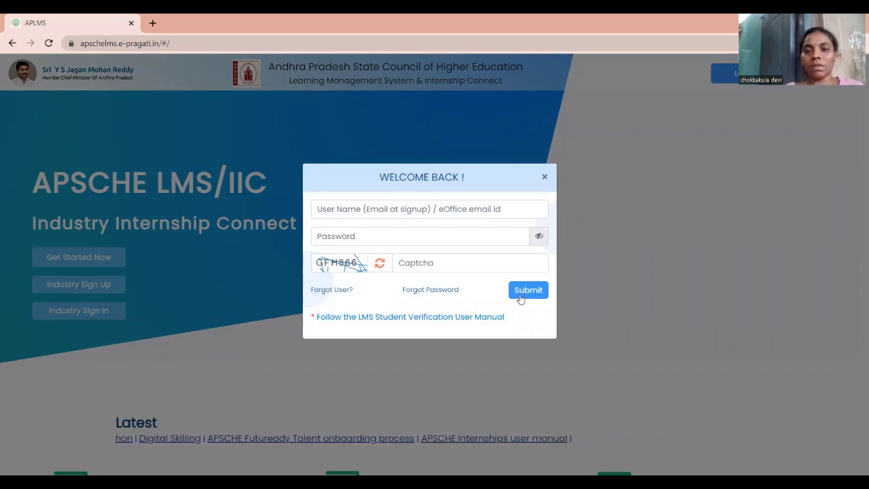
# Enter the student's e-mail address as the user name, correcting a mistyped letter
pyautogui.click(450, 210)
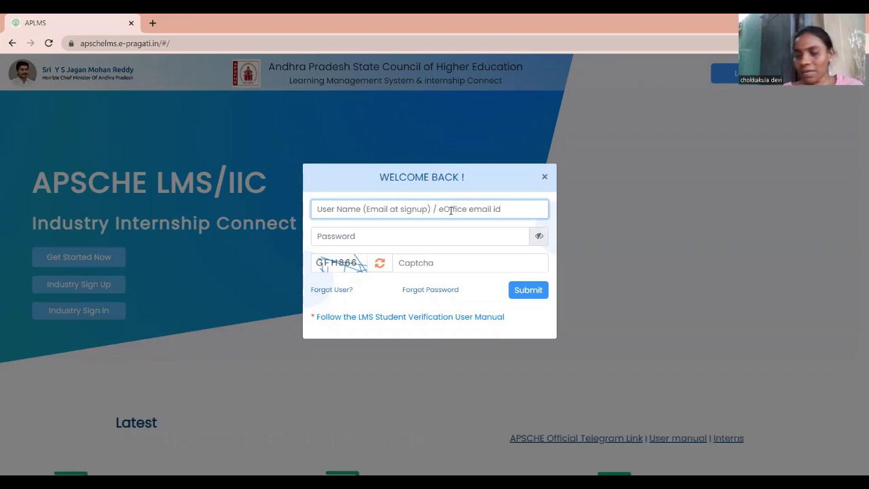
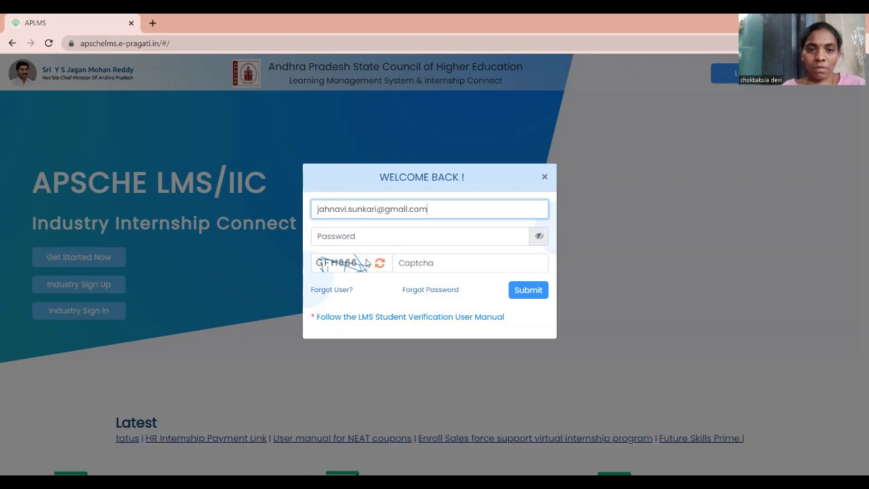
# Enter the account password and the displayed captcha code, then submit the login
pyautogui.click(372, 236)
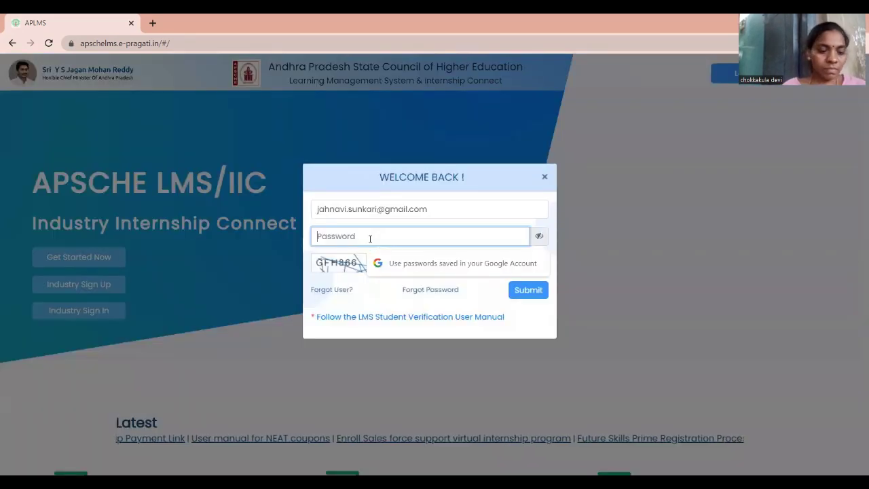
pyautogui.write('*')
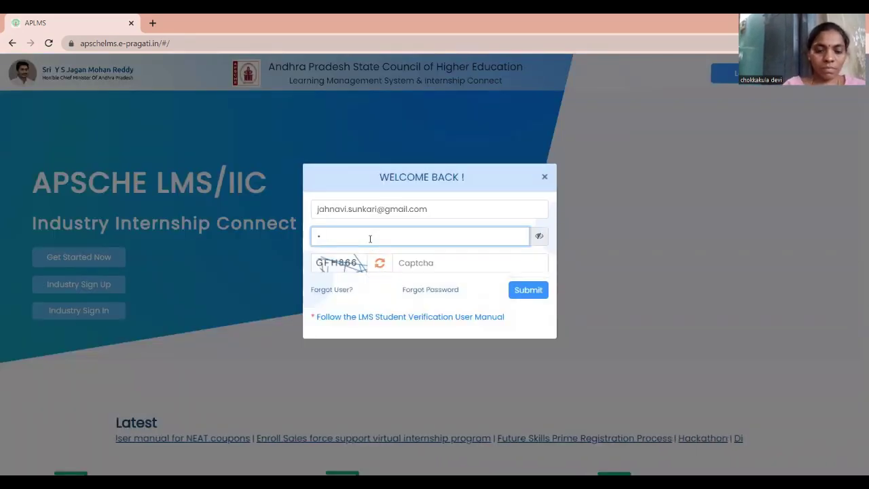
pyautogui.write('****')
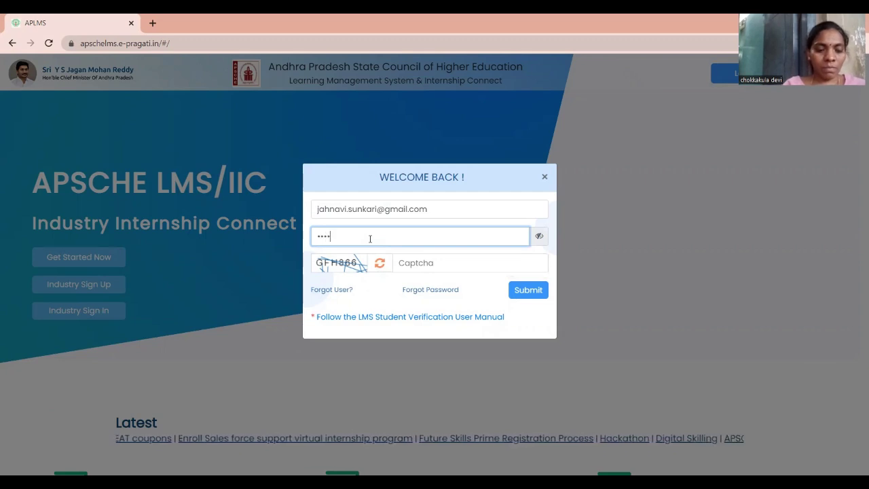
pyautogui.write('**')
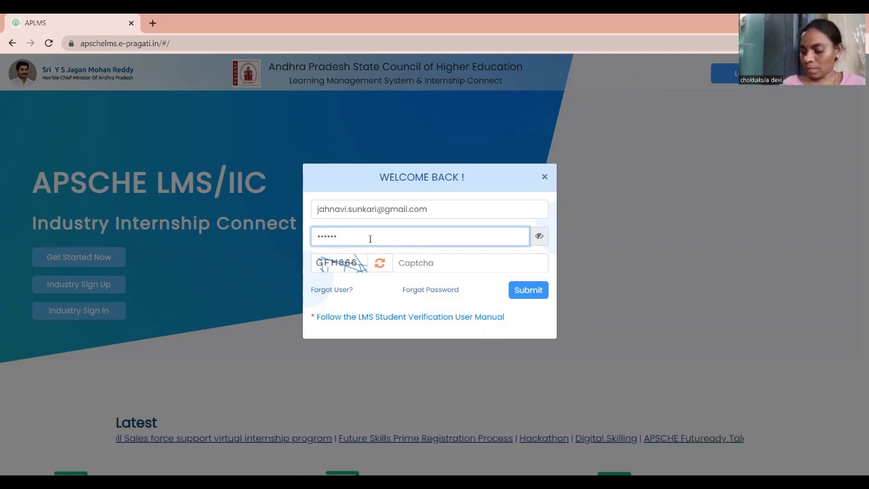
pyautogui.write('**')
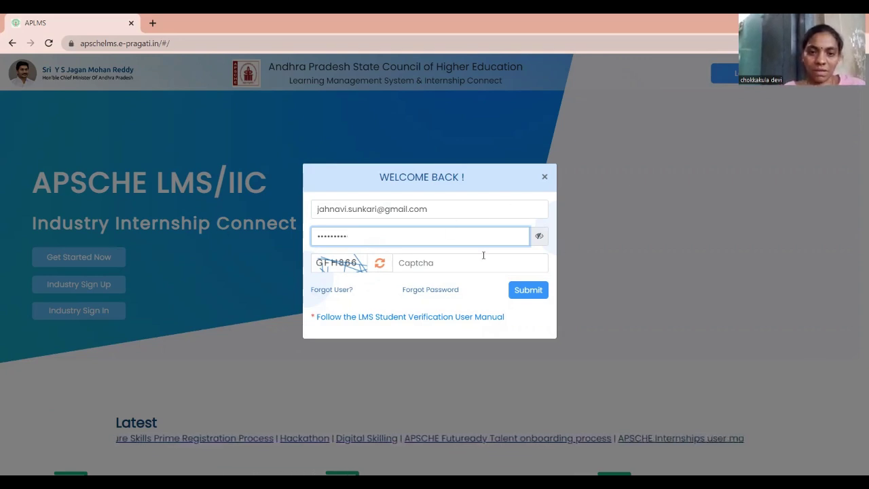
pyautogui.click(450, 262)
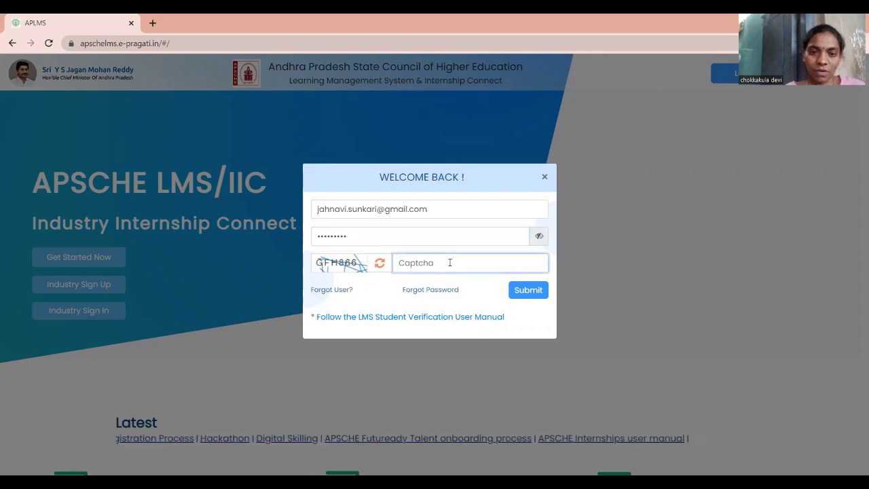
pyautogui.write('G')
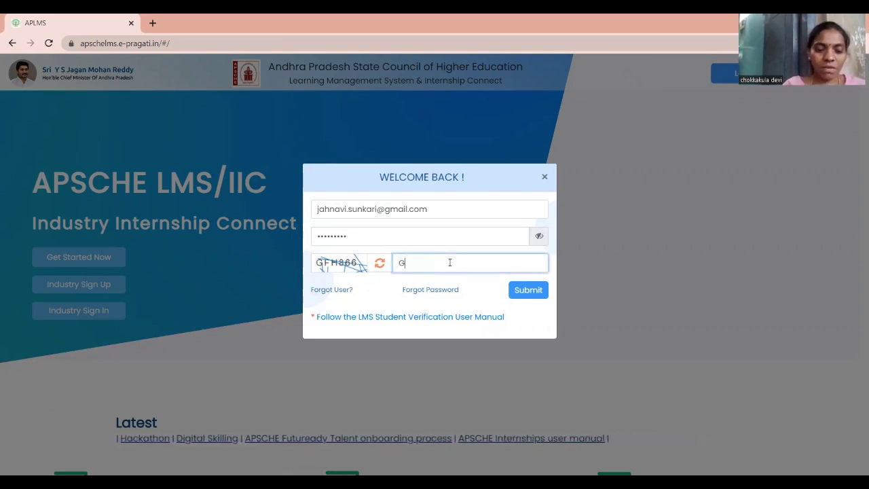
pyautogui.write('F')
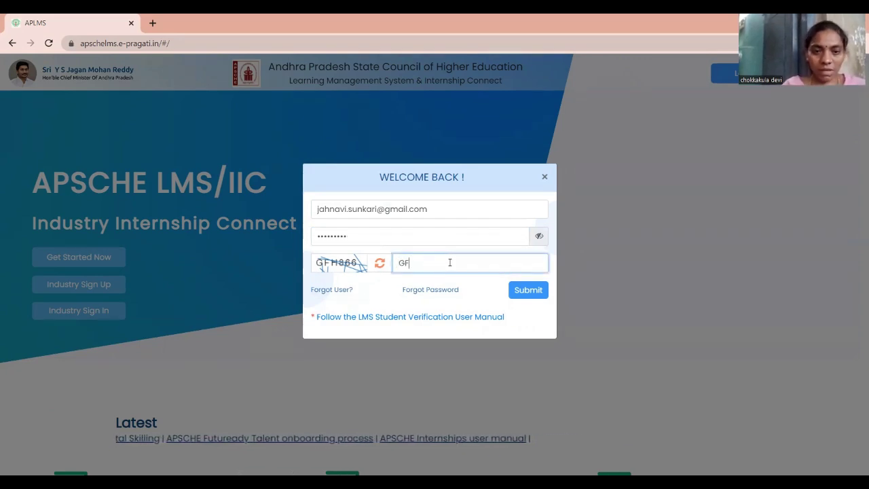
pyautogui.write('H')
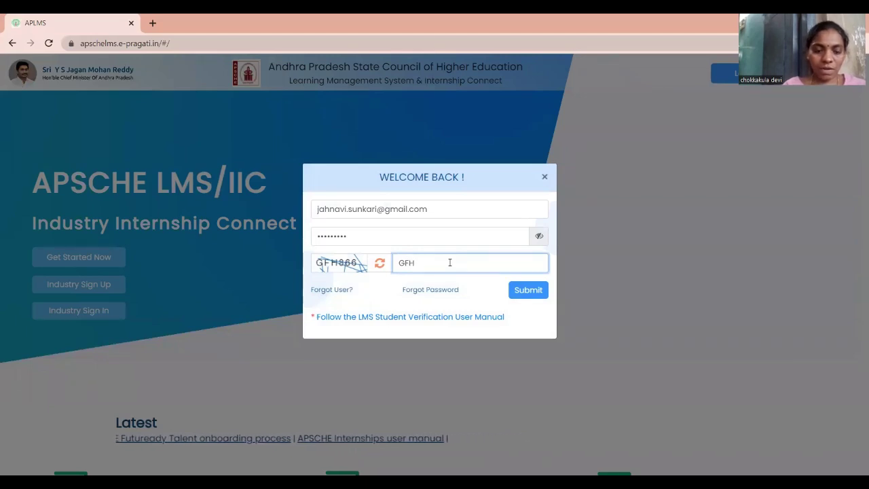
pyautogui.write('8')
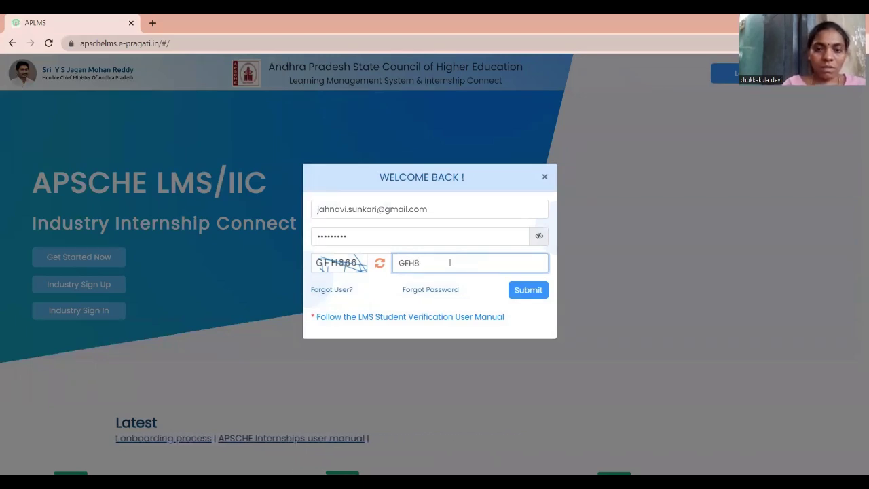
pyautogui.write('66')
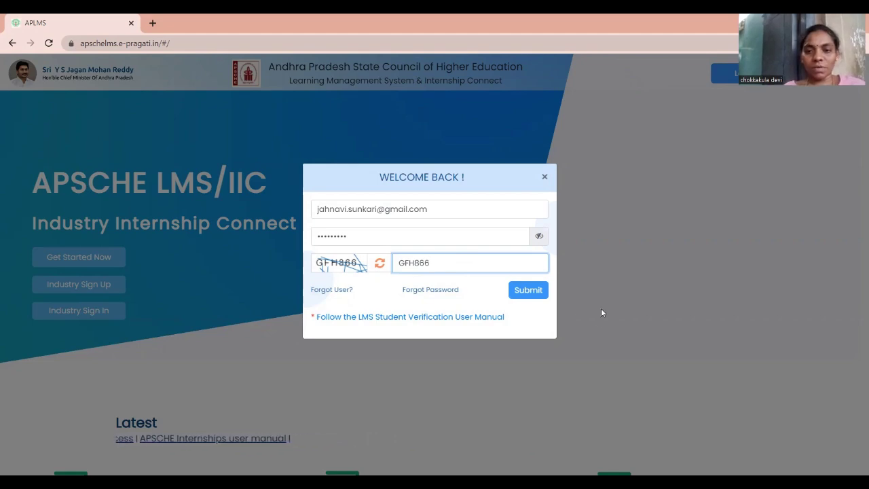
pyautogui.click(520, 293)
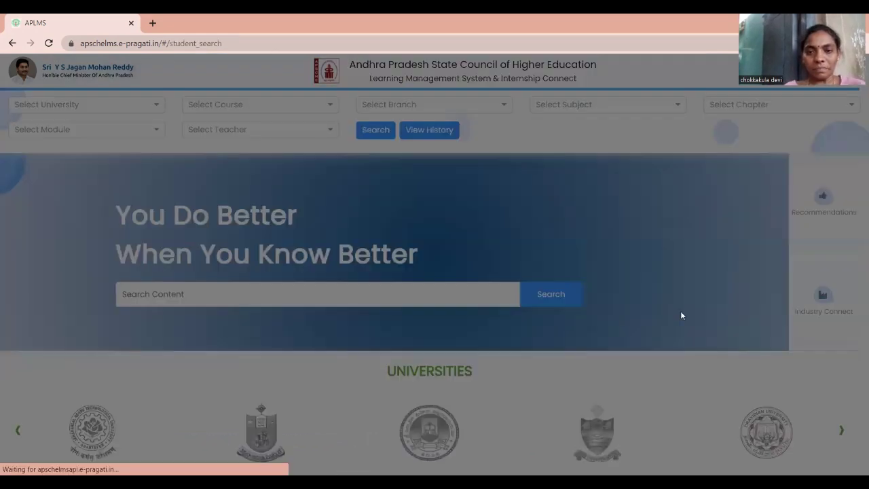
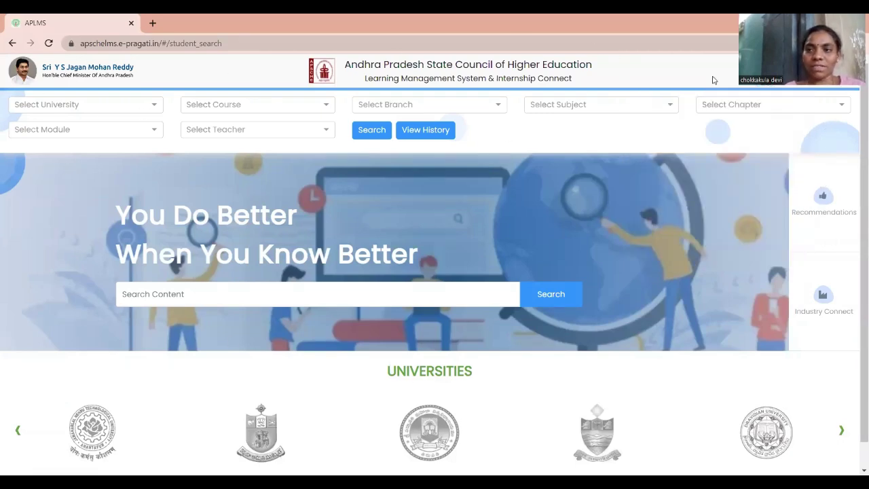
pyautogui.click(829, 68)
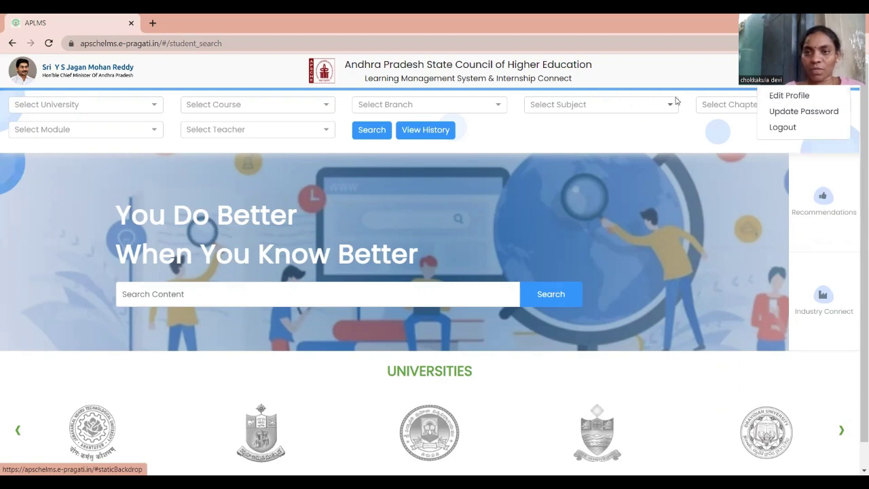
pyautogui.click(663, 77)
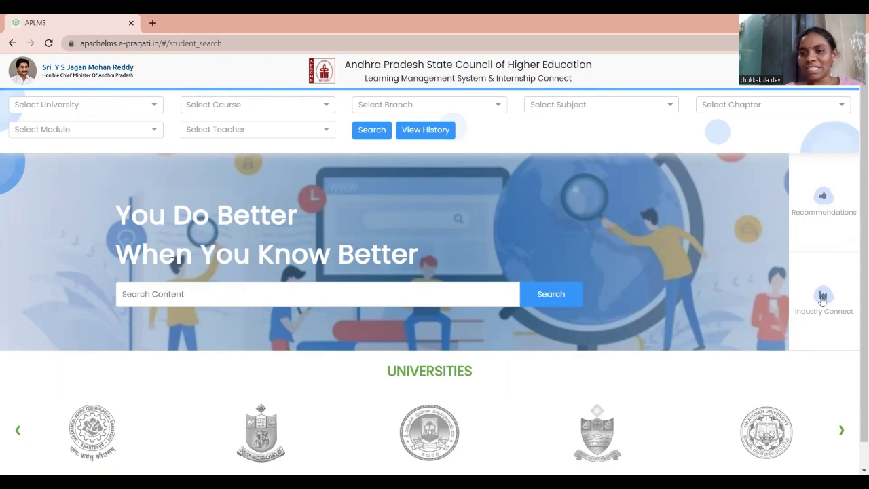
pyautogui.scroll(-1, 611, 370)
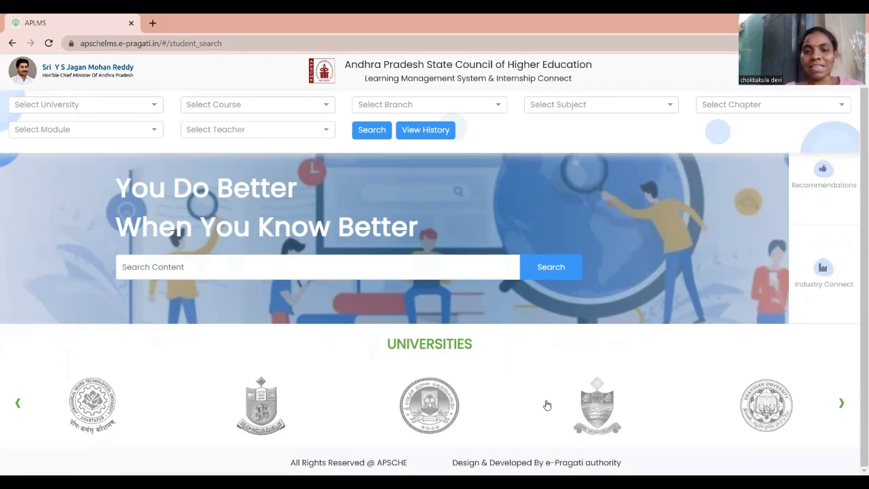
# Go to the Industry Connect opportunities page and view the opportunity type options
pyautogui.click(827, 273)
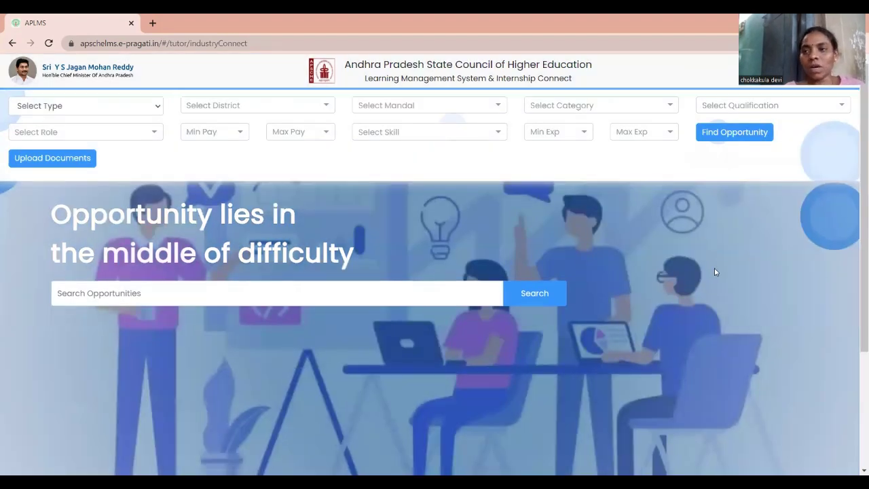
pyautogui.scroll(-3, 711, 305)
pyautogui.scroll(2, 710, 322)
pyautogui.scroll(1, 712, 313)
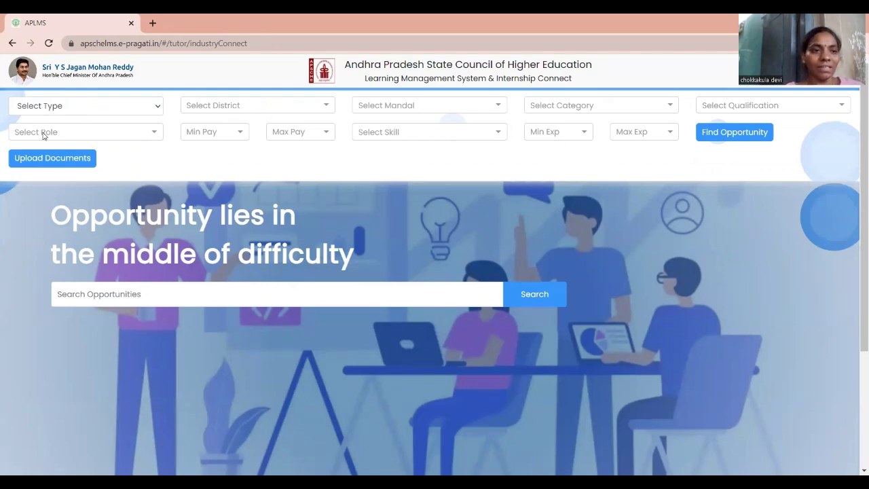
pyautogui.click(107, 107)
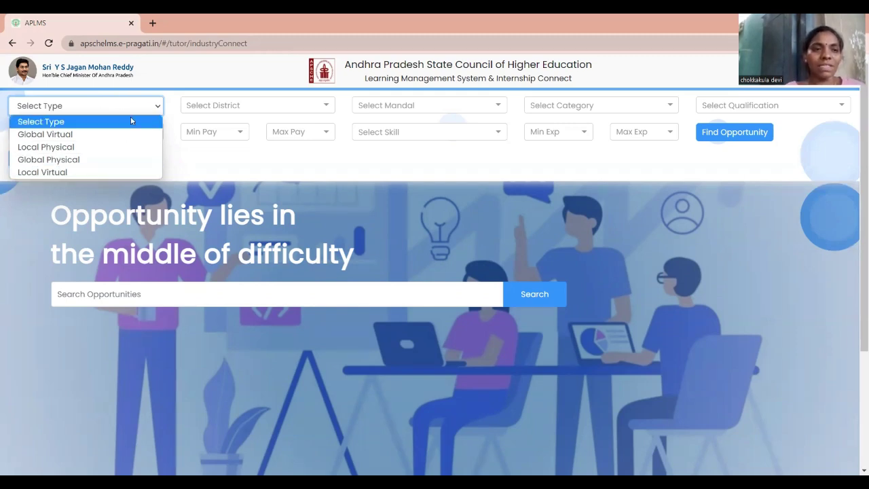
# Browse the district list and find the mandal list empty without a district
pyautogui.click(204, 168)
pyautogui.click(247, 109)
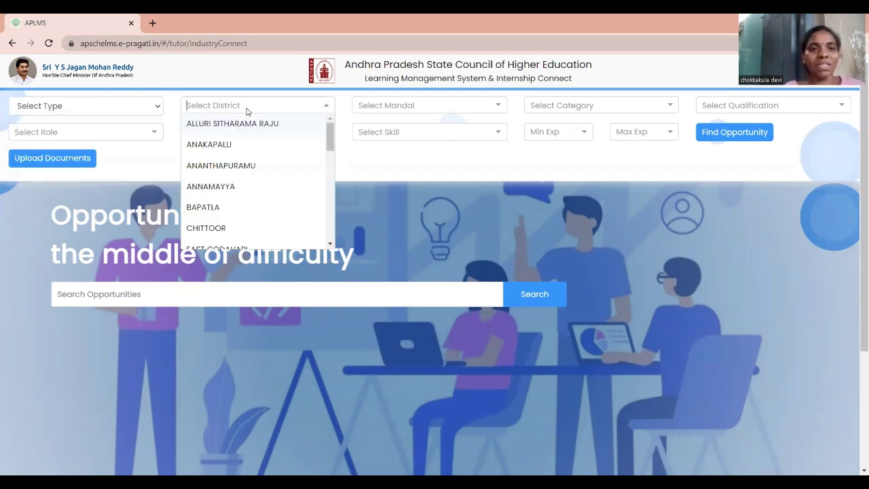
pyautogui.scroll(-5, 215, 194)
pyautogui.scroll(-10, 224, 203)
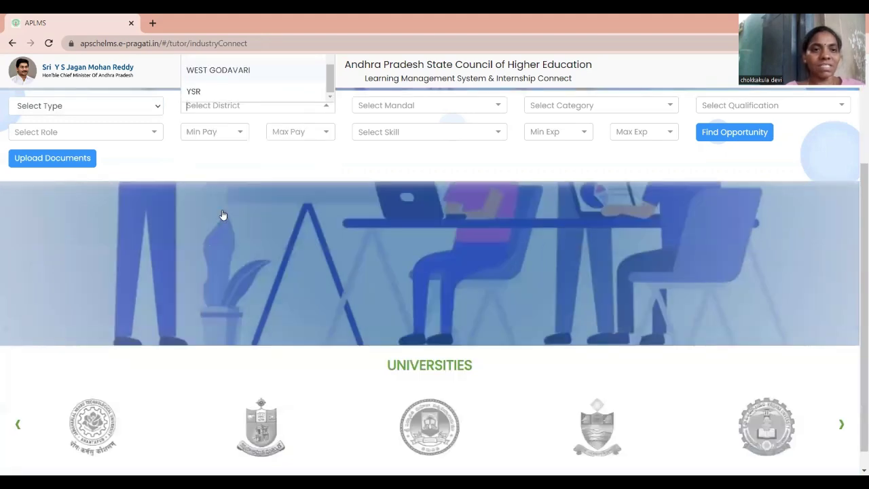
pyautogui.scroll(8, 262, 142)
pyautogui.scroll(8, 262, 141)
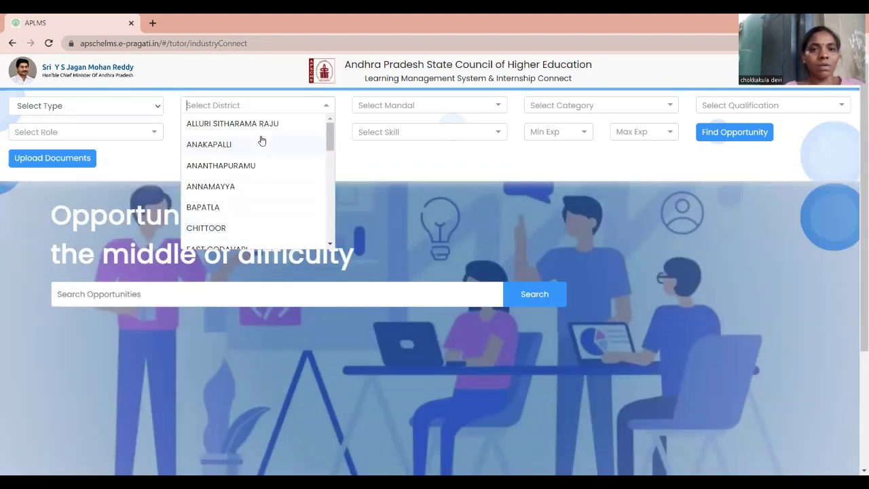
pyautogui.click(459, 106)
pyautogui.click(439, 112)
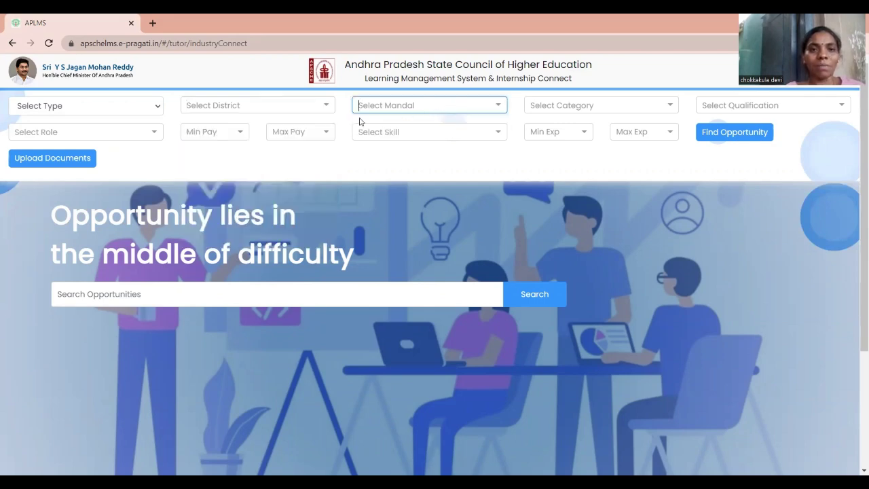
# Set the district filter to VISAKHAPATNAM and view its mandals
pyautogui.click(281, 106)
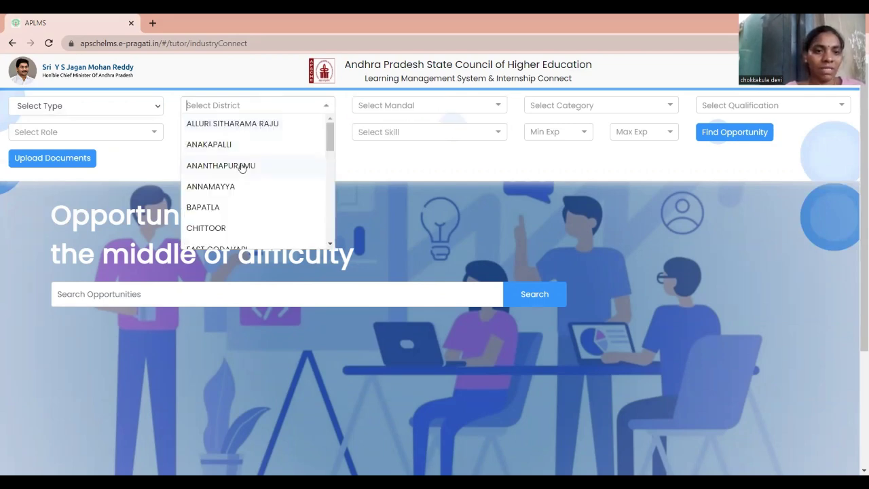
pyautogui.scroll(-3, 238, 170)
pyautogui.scroll(-5, 235, 185)
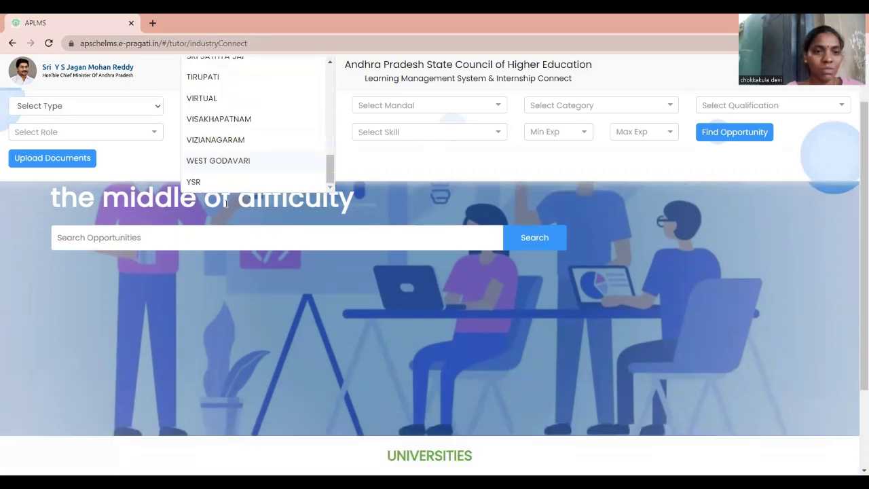
pyautogui.click(221, 121)
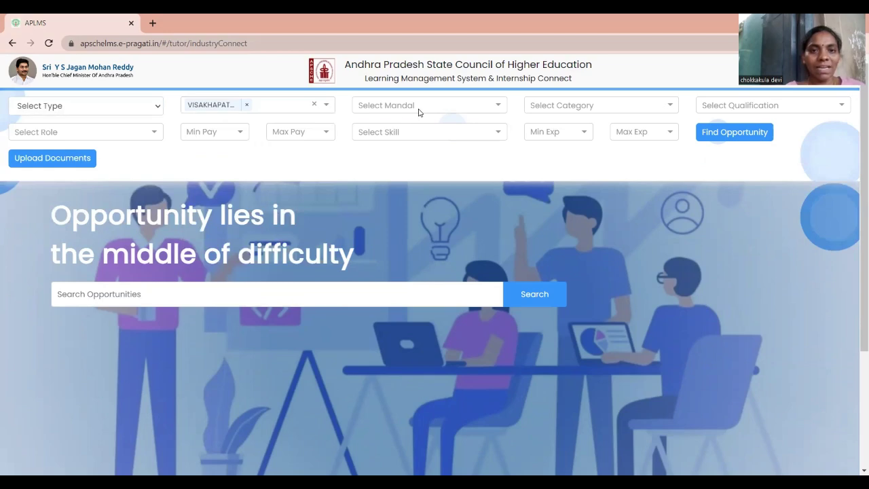
pyautogui.click(419, 110)
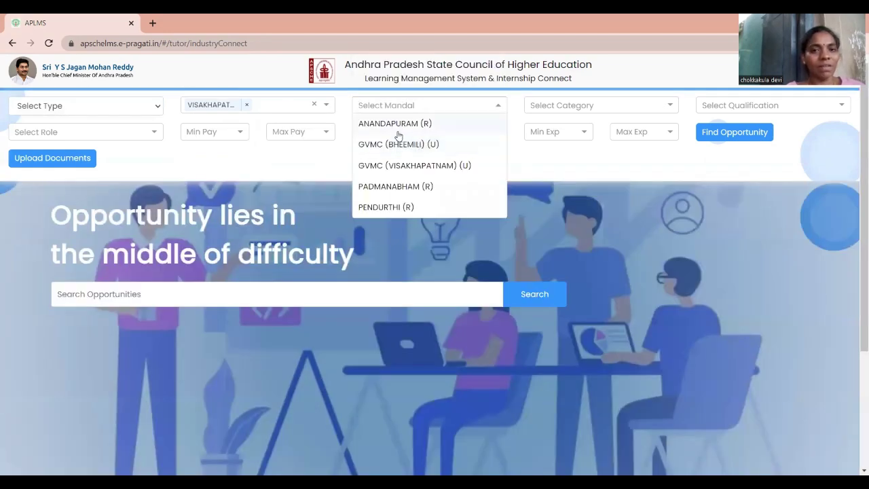
# Set the category filter to Engineering, leaving the mandal unselected
pyautogui.click(562, 171)
pyautogui.click(565, 111)
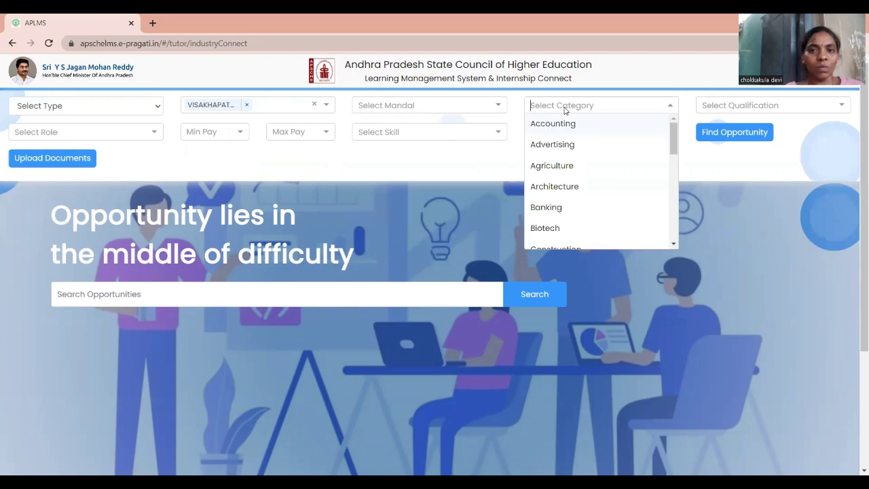
pyautogui.scroll(-4, 544, 177)
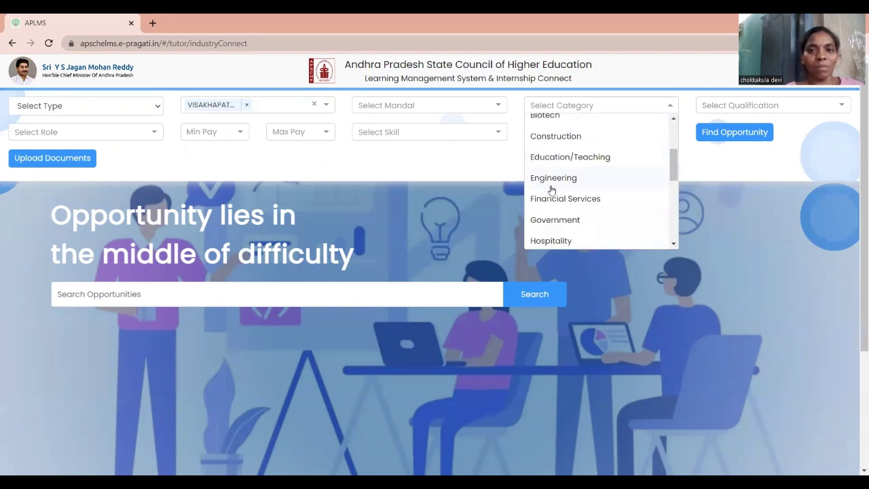
pyautogui.scroll(-2, 558, 197)
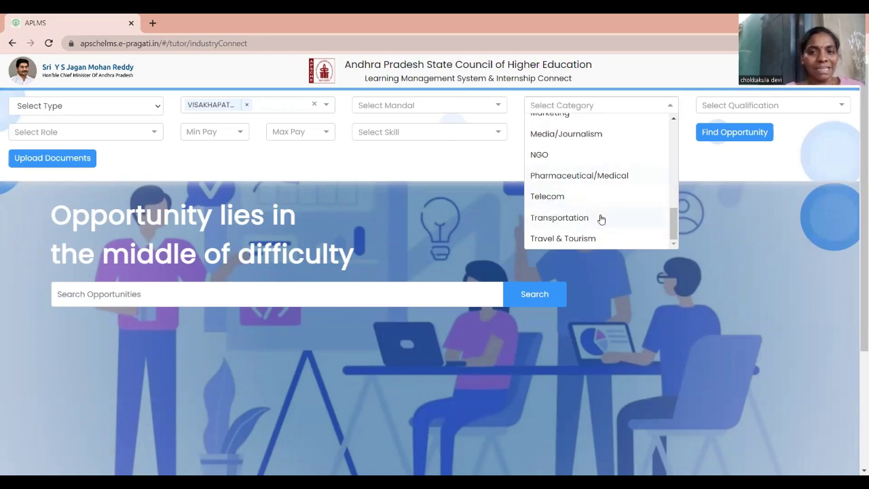
pyautogui.scroll(3, 587, 223)
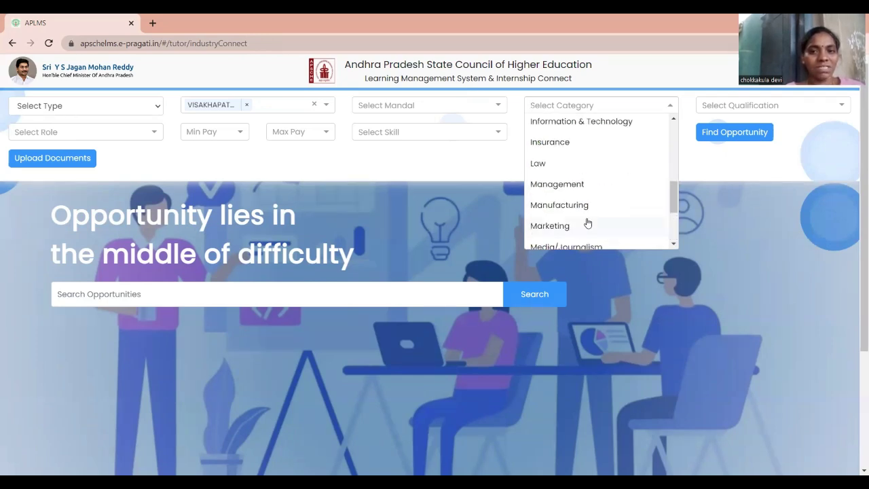
pyautogui.scroll(3, 587, 223)
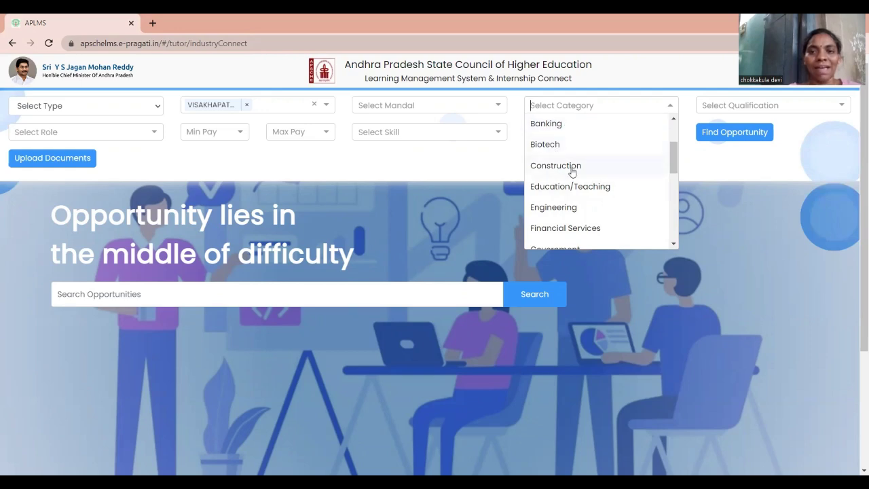
pyautogui.scroll(-1, 556, 186)
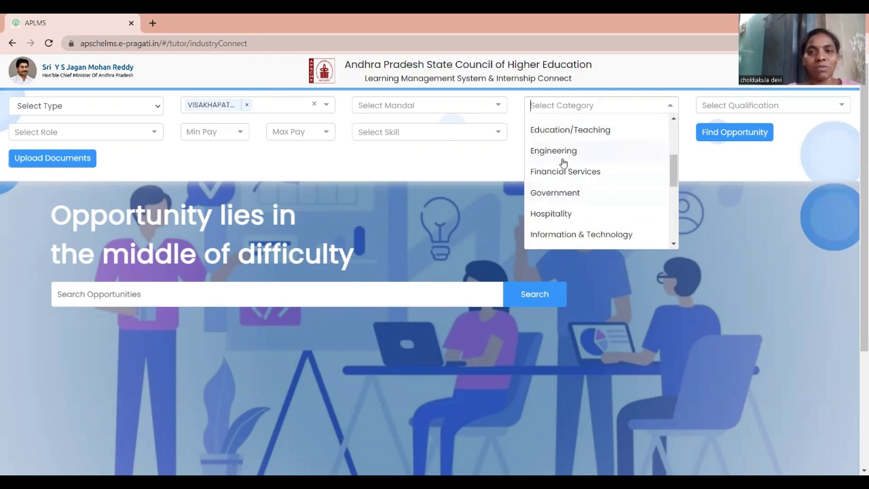
pyautogui.click(568, 152)
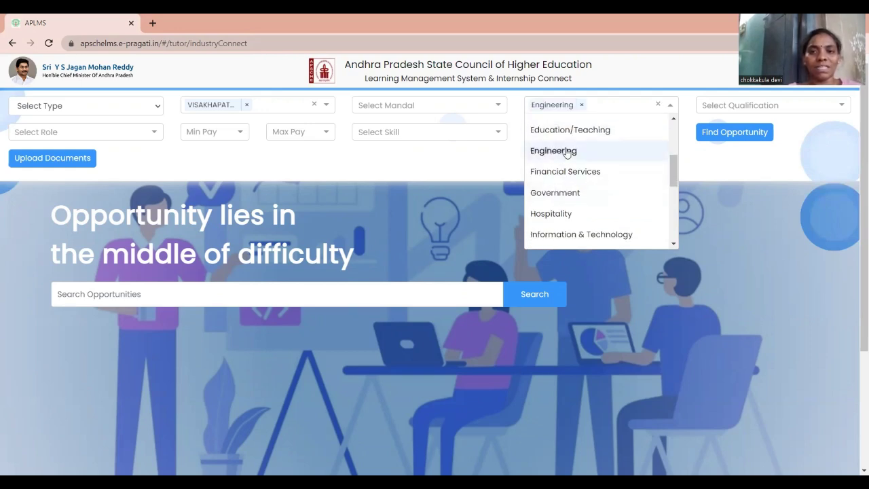
pyautogui.click(497, 161)
# Set the qualification filter to B.Tech
pyautogui.click(730, 108)
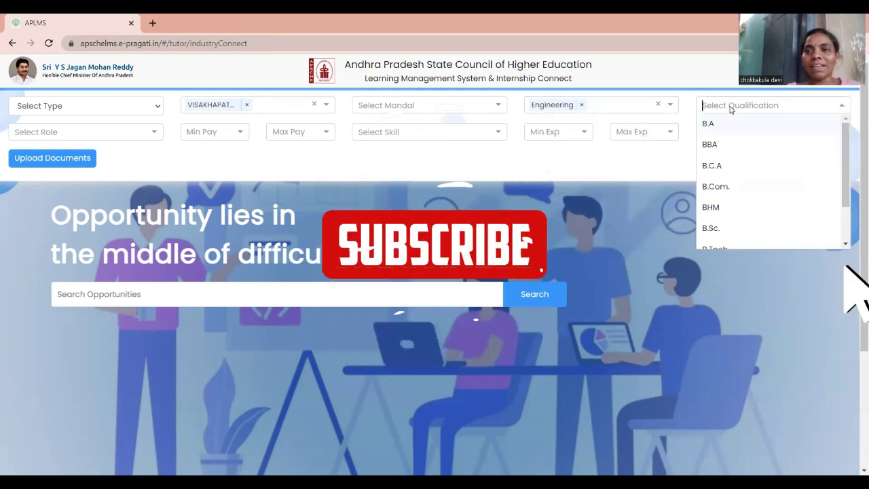
pyautogui.scroll(-5, 709, 167)
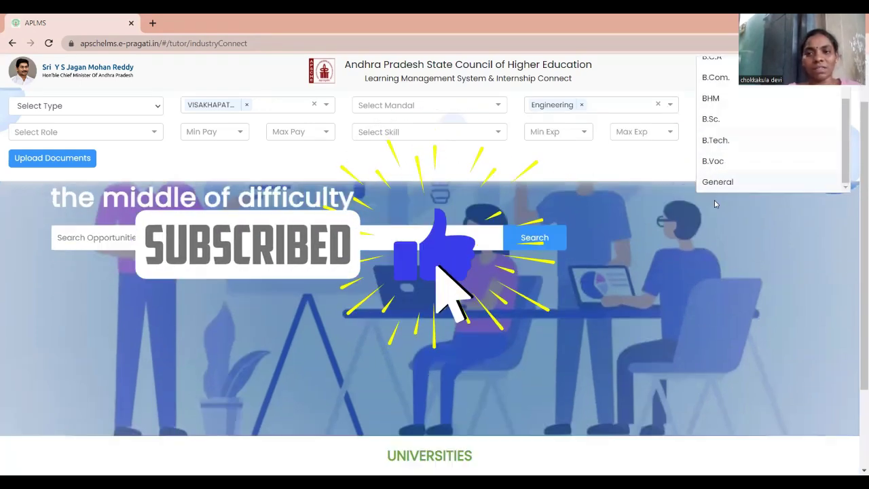
pyautogui.scroll(2, 707, 165)
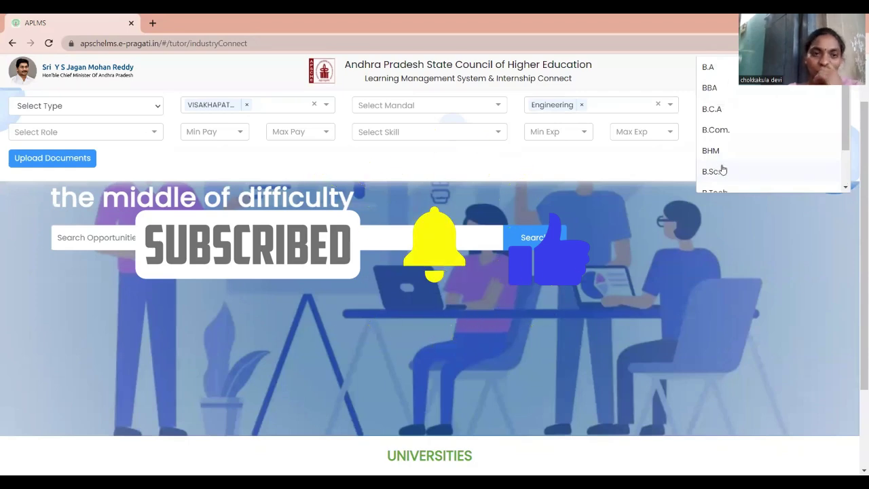
pyautogui.scroll(-5, 725, 155)
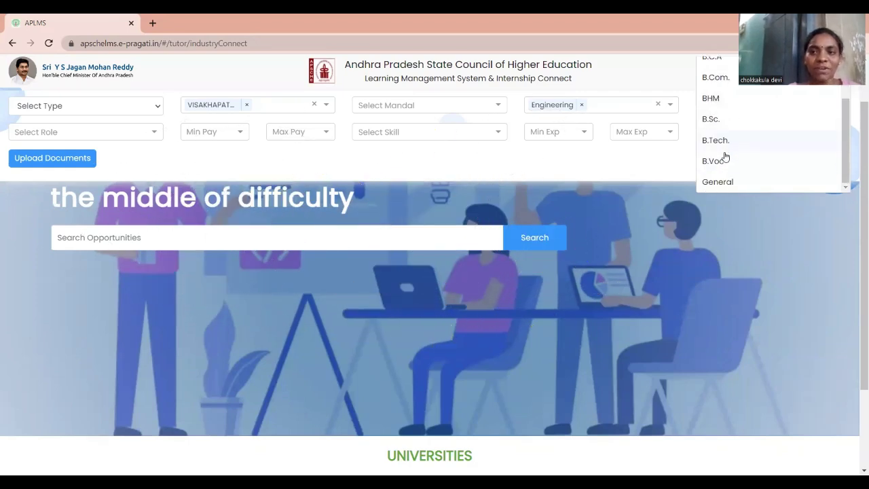
pyautogui.scroll(5, 735, 136)
pyautogui.scroll(-2, 736, 173)
pyautogui.click(731, 197)
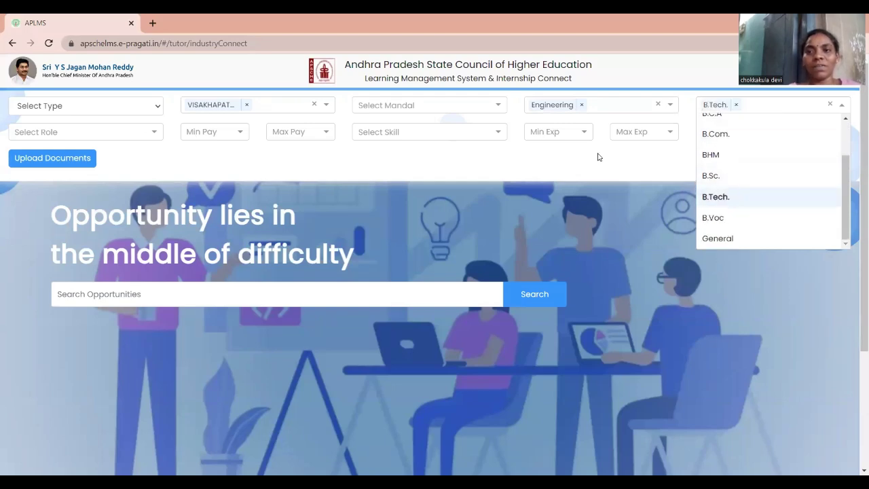
pyautogui.click(622, 170)
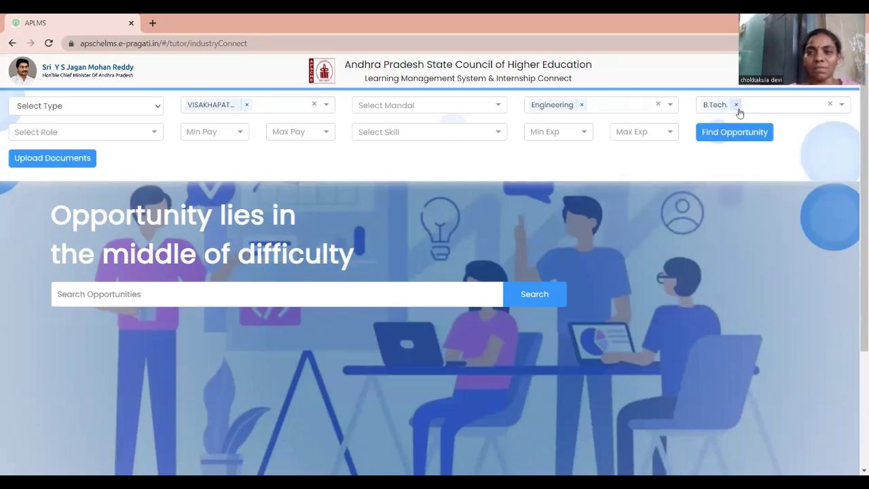
# Choose Front-End Web Developer from the Select Role list
pyautogui.click(89, 138)
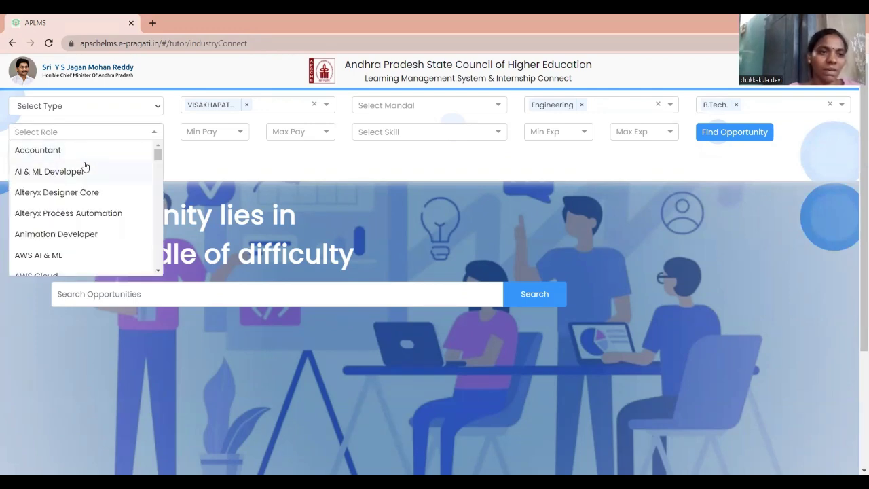
pyautogui.scroll(-1, 85, 167)
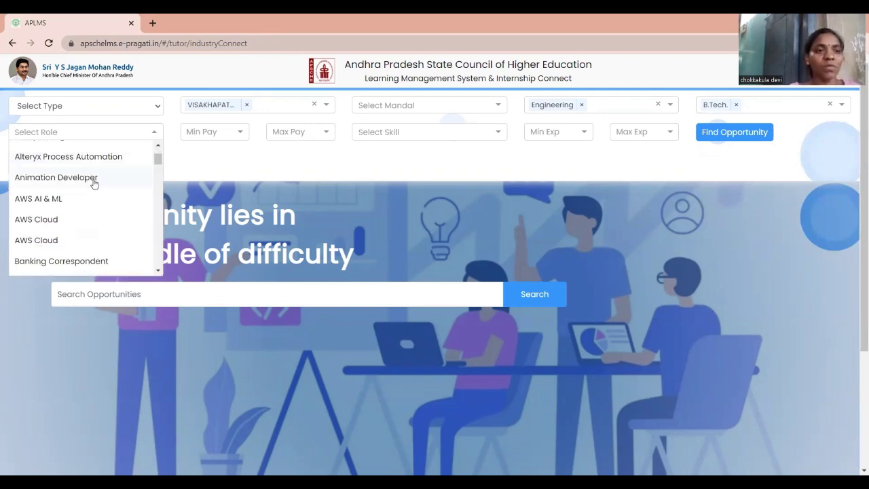
pyautogui.scroll(-1, 94, 184)
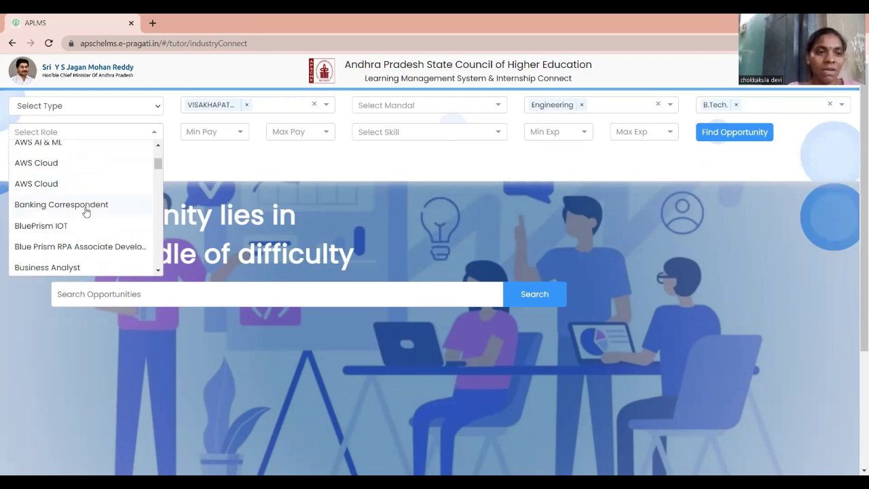
pyautogui.scroll(-3, 84, 213)
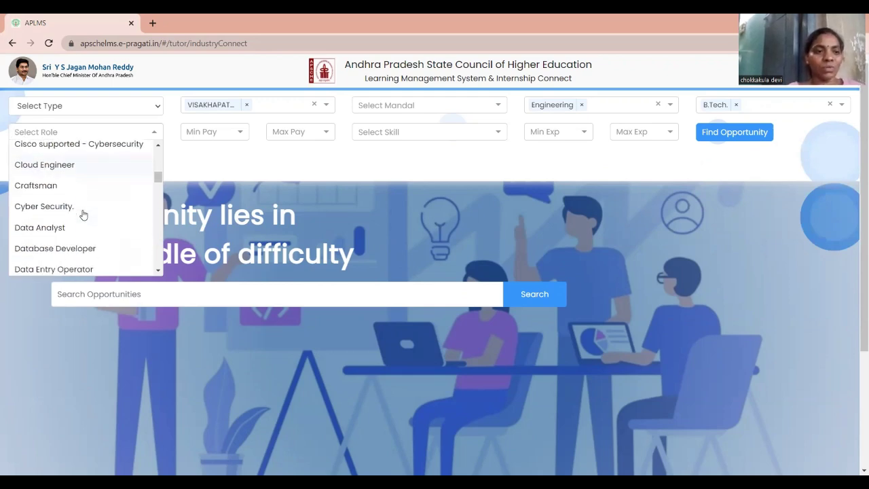
pyautogui.scroll(-3, 70, 207)
pyautogui.scroll(-3, 78, 223)
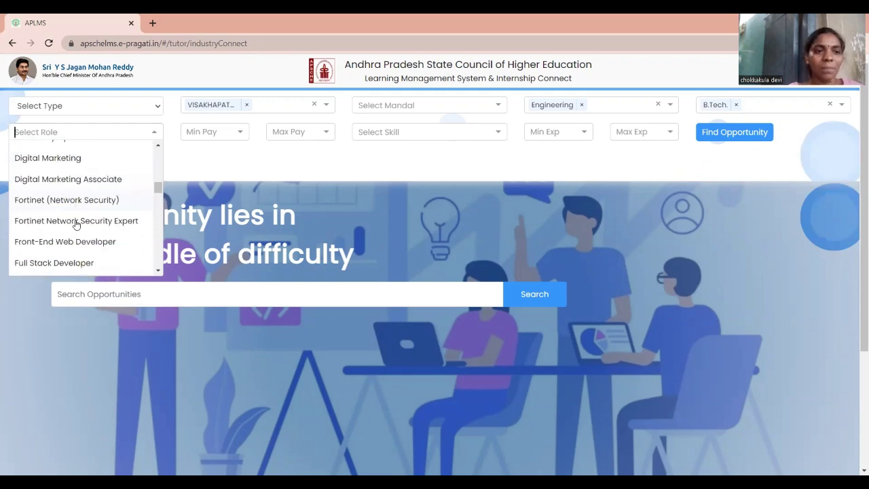
pyautogui.scroll(-1, 77, 225)
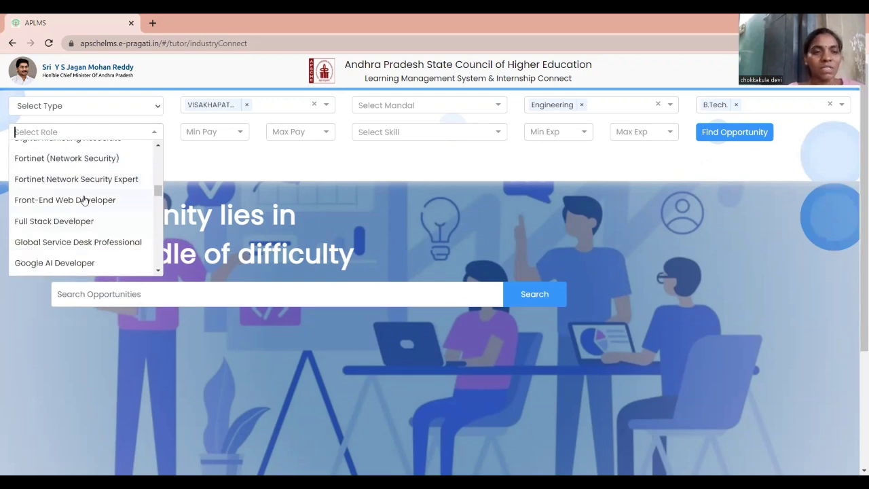
pyautogui.click(84, 200)
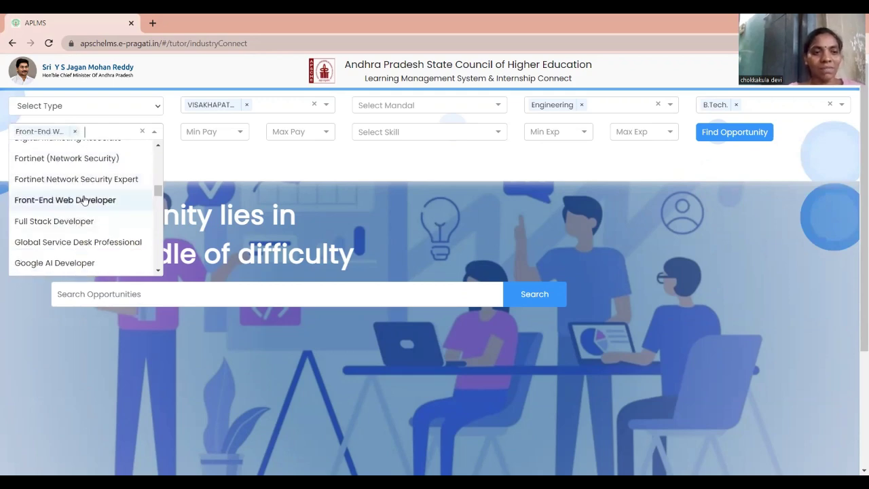
pyautogui.click(206, 164)
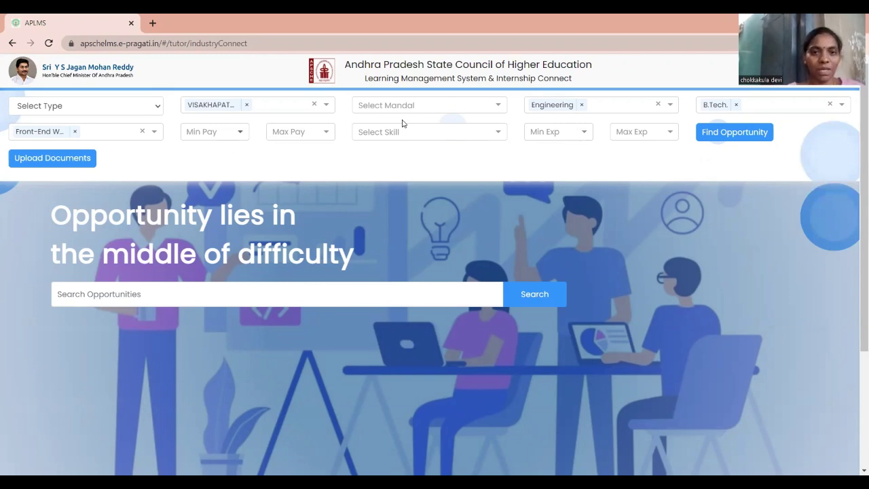
# Pick Phyton from the Select Skill list as the required skill
pyautogui.click(430, 135)
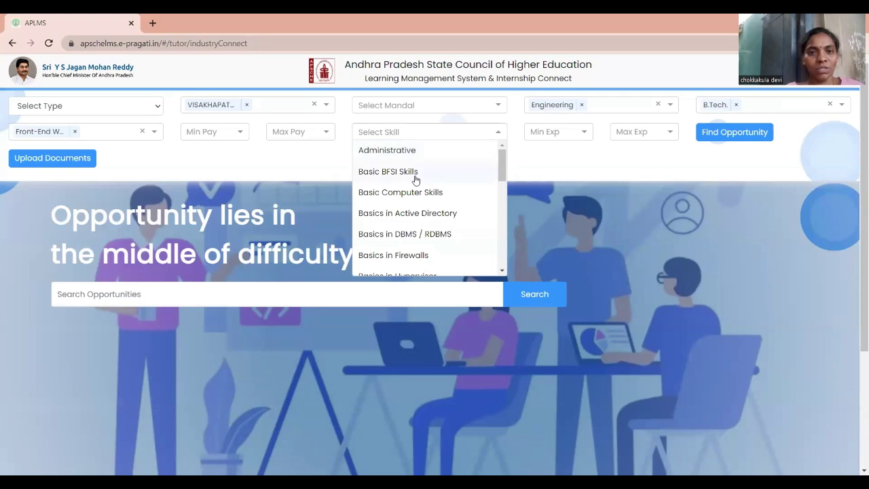
pyautogui.scroll(-3, 415, 217)
pyautogui.scroll(-2, 414, 235)
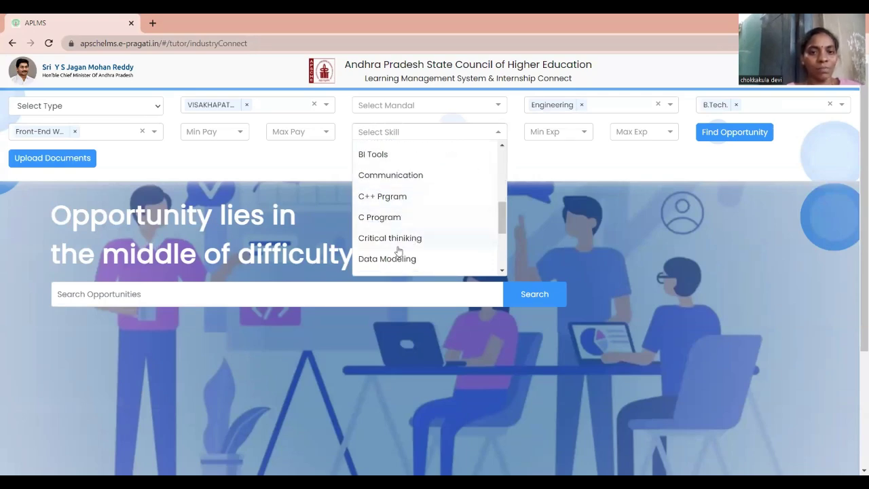
pyautogui.scroll(-1, 399, 251)
pyautogui.scroll(-1, 394, 252)
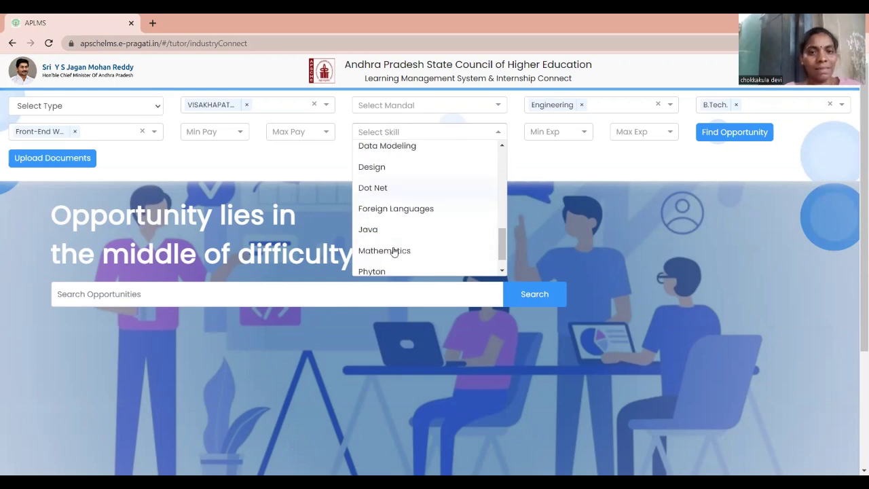
pyautogui.scroll(-1, 394, 251)
pyautogui.scroll(-1, 394, 250)
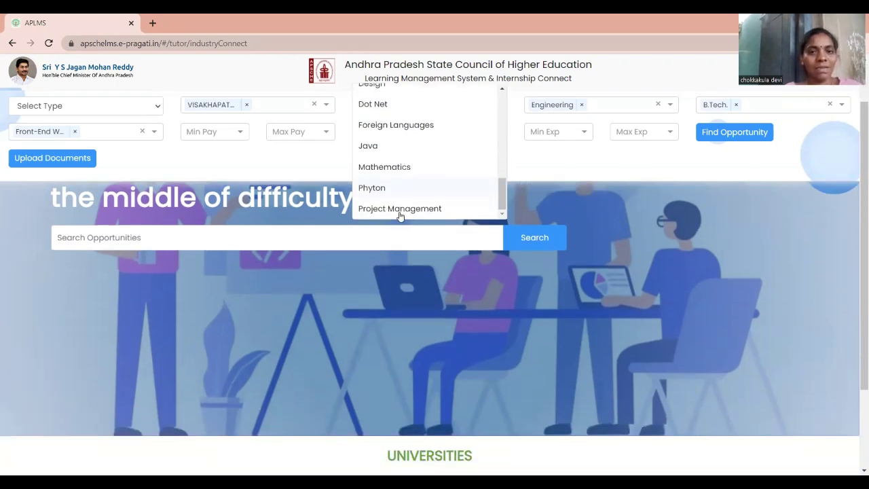
pyautogui.scroll(1, 383, 193)
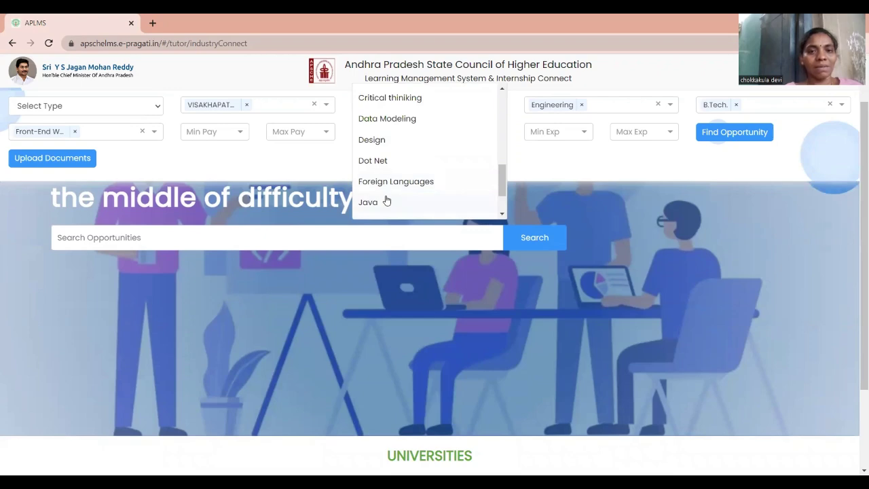
pyautogui.scroll(-1, 387, 194)
pyautogui.click(391, 189)
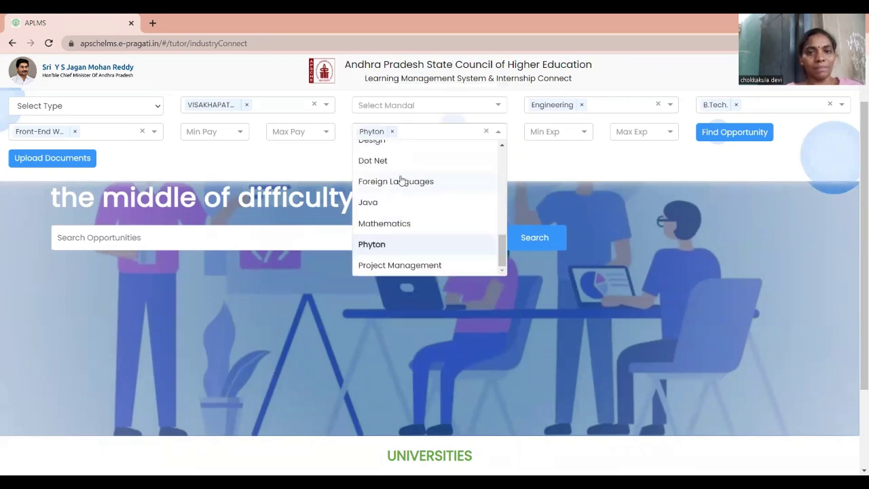
pyautogui.click(536, 157)
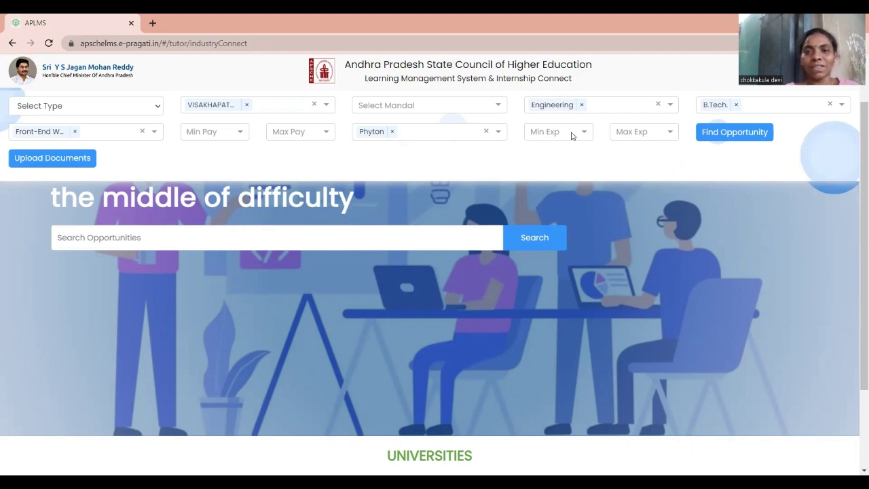
pyautogui.click(573, 133)
pyautogui.scroll(-5, 538, 234)
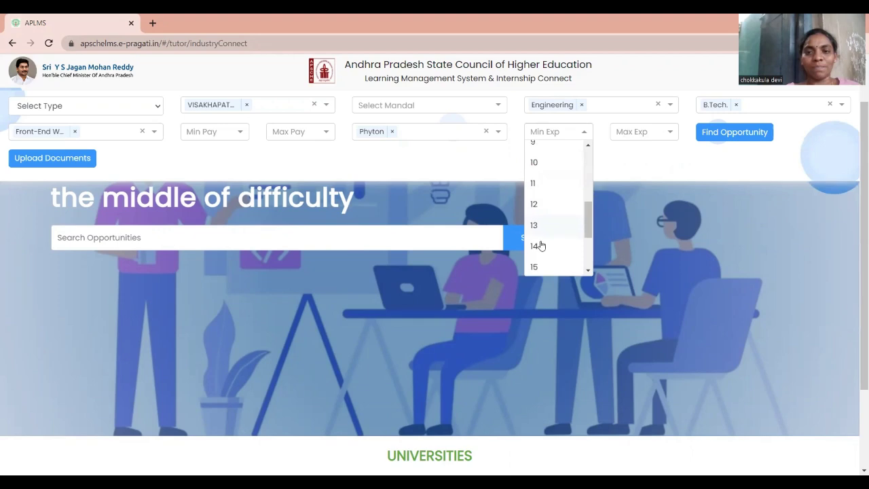
pyautogui.click(621, 167)
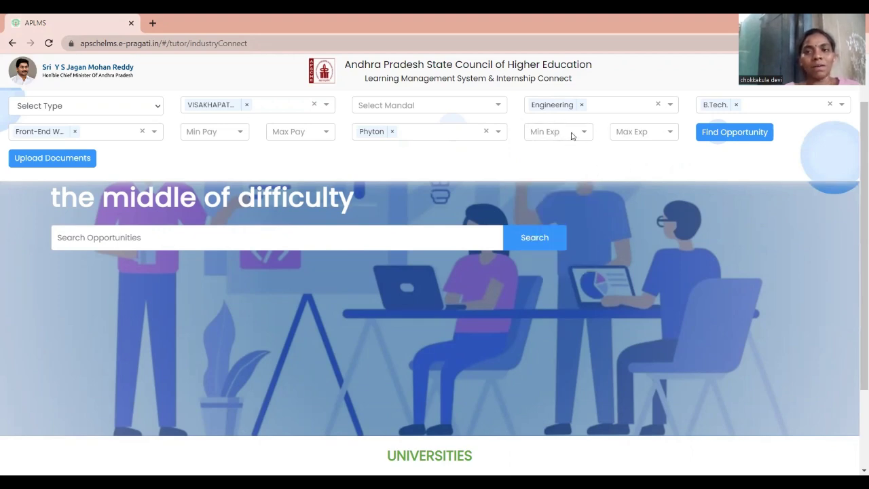
pyautogui.click(641, 133)
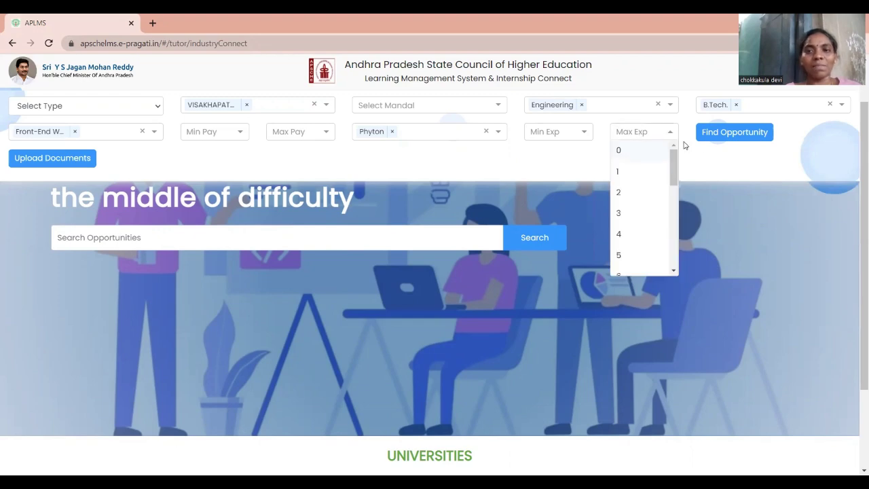
pyautogui.click(701, 161)
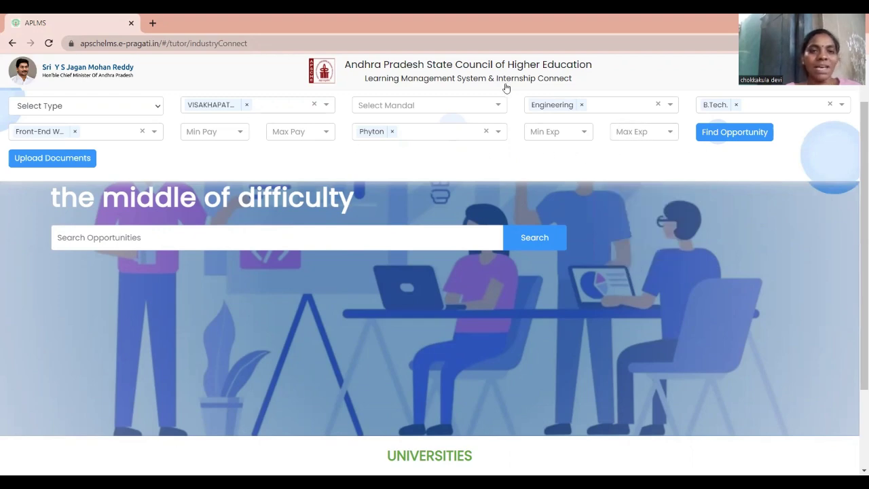
# Run Find Opportunity with the chosen filters and scroll through the results
pyautogui.click(731, 134)
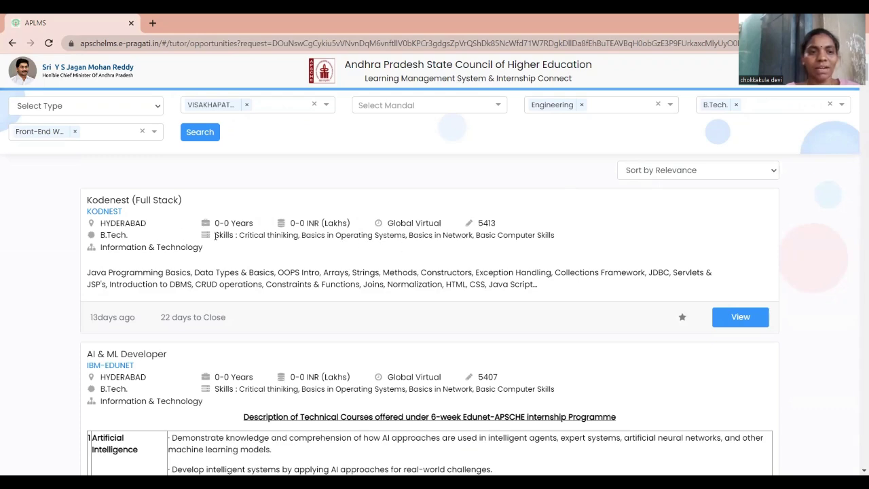
pyautogui.scroll(-10, 216, 235)
pyautogui.scroll(-10, 266, 277)
pyautogui.scroll(-15, 317, 287)
pyautogui.scroll(-3, 319, 309)
pyautogui.scroll(15, 123, 147)
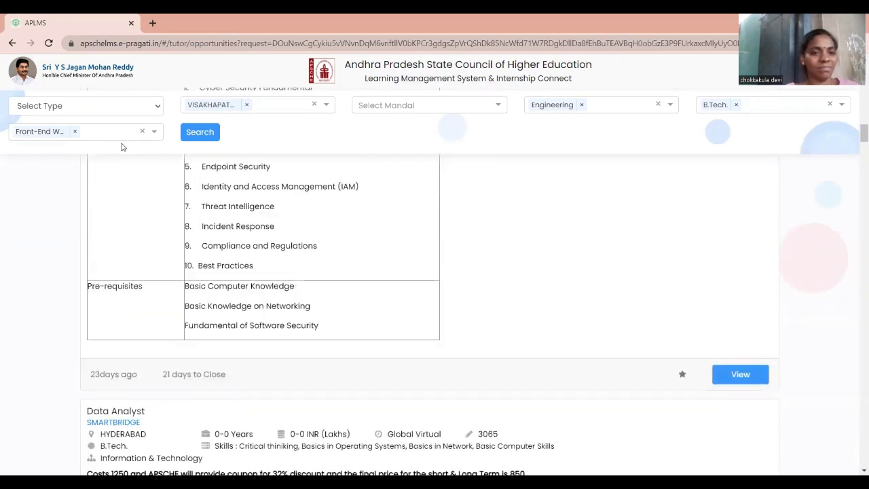
pyautogui.scroll(5, 295, 140)
pyautogui.scroll(5, 93, 132)
pyautogui.scroll(-3, 269, 226)
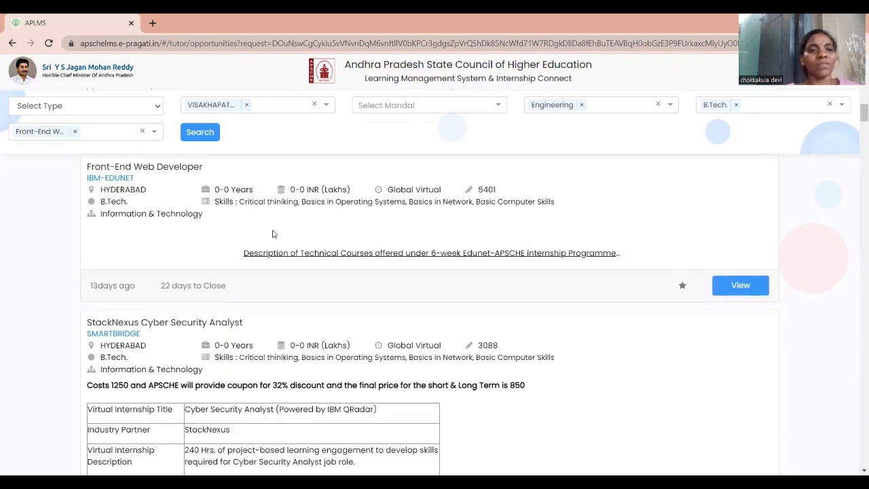
pyautogui.scroll(1, 82, 203)
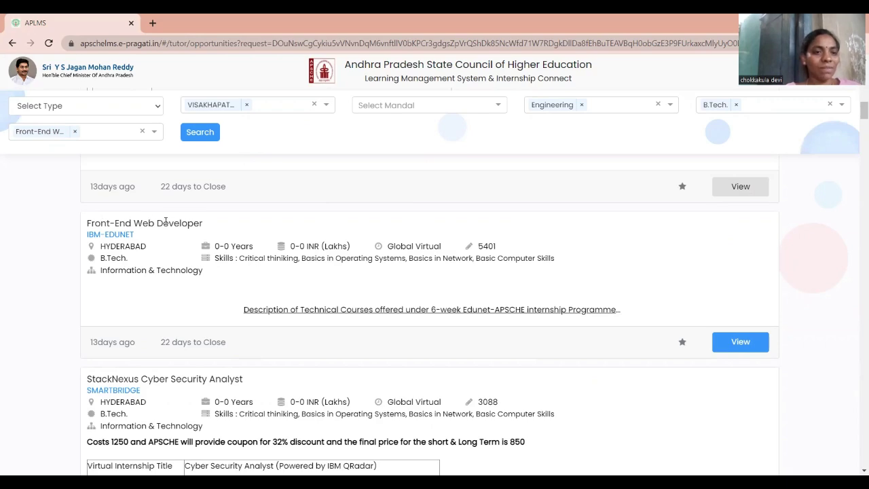
# Review IBM-EDUNET's Front-End Web Developer and SMARTBRIDGE's Data Analyst internship cards
pyautogui.scroll(-3, 155, 285)
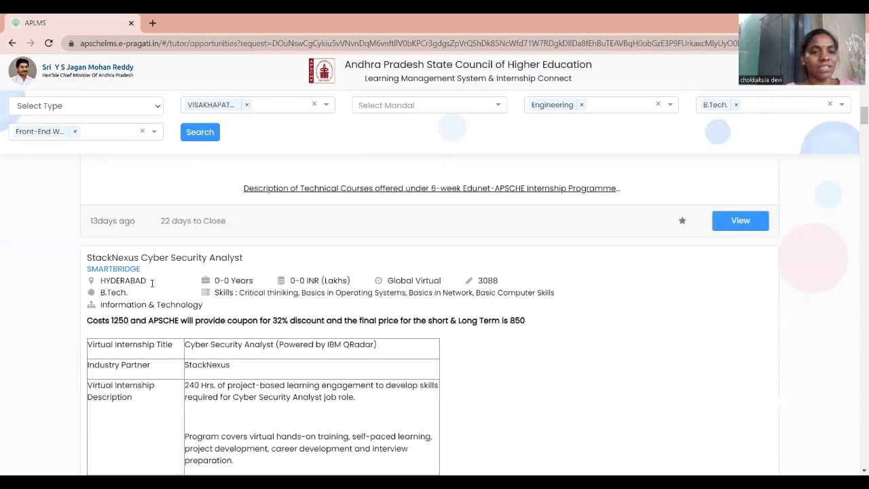
pyautogui.scroll(-7, 161, 285)
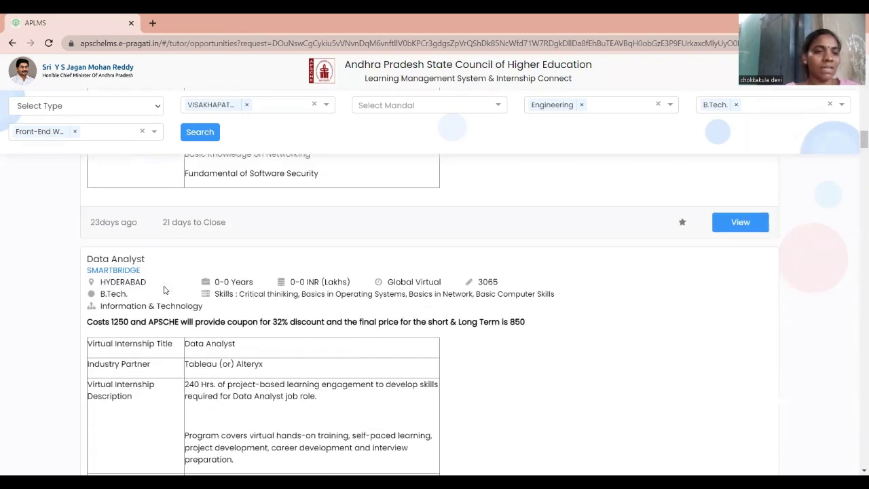
pyautogui.scroll(-7, 213, 286)
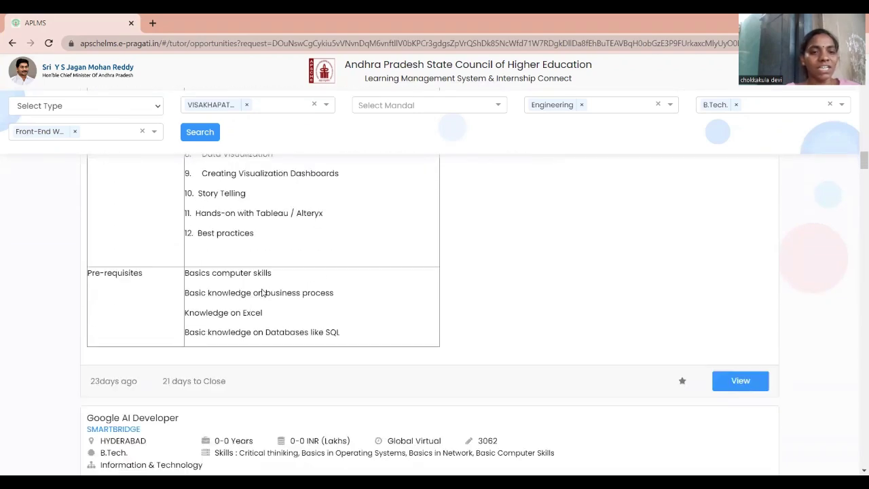
pyautogui.scroll(2, 260, 292)
pyautogui.scroll(-6, 252, 275)
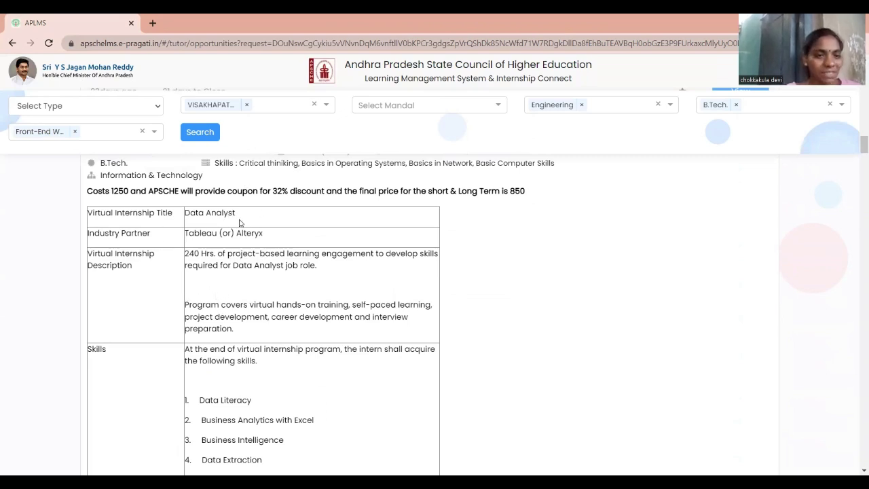
pyautogui.scroll(2, 239, 222)
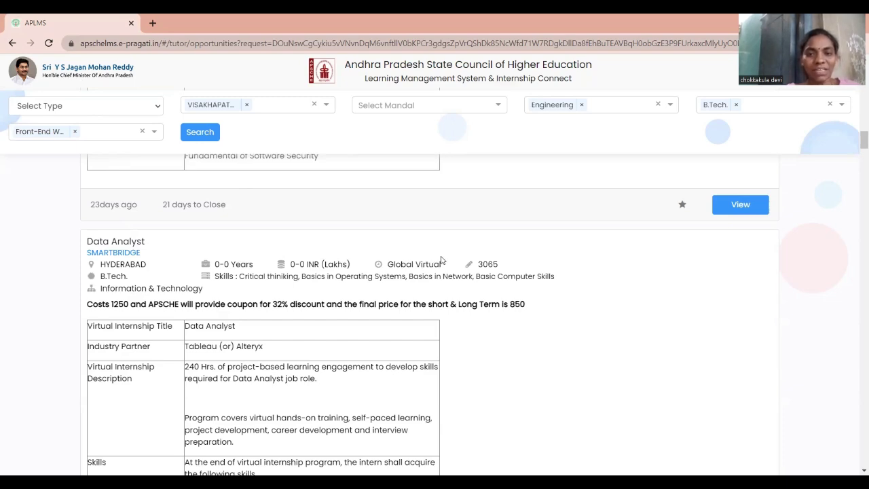
pyautogui.scroll(-3, 487, 297)
pyautogui.scroll(-8, 486, 300)
pyautogui.scroll(10, 486, 289)
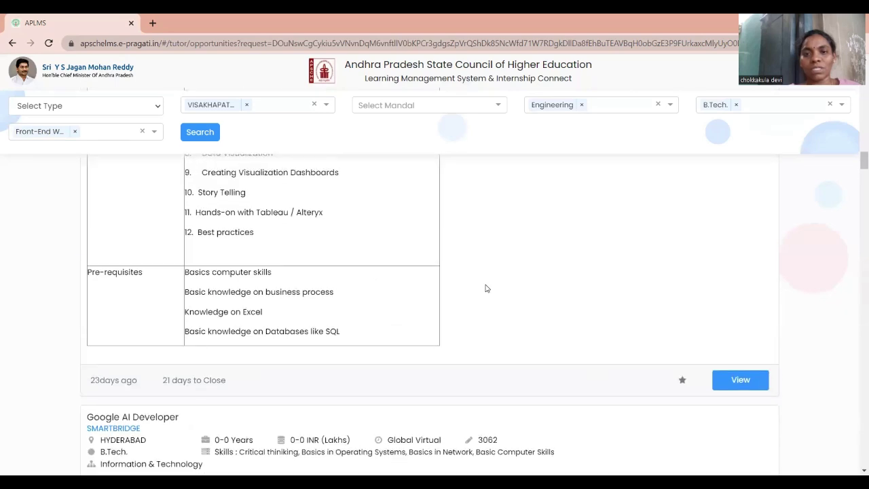
pyautogui.scroll(-2, 460, 349)
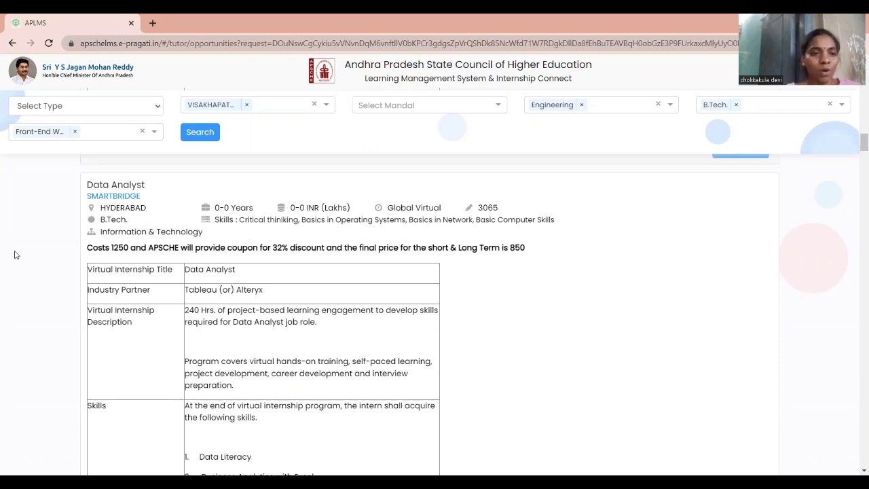
pyautogui.scroll(-1, 109, 265)
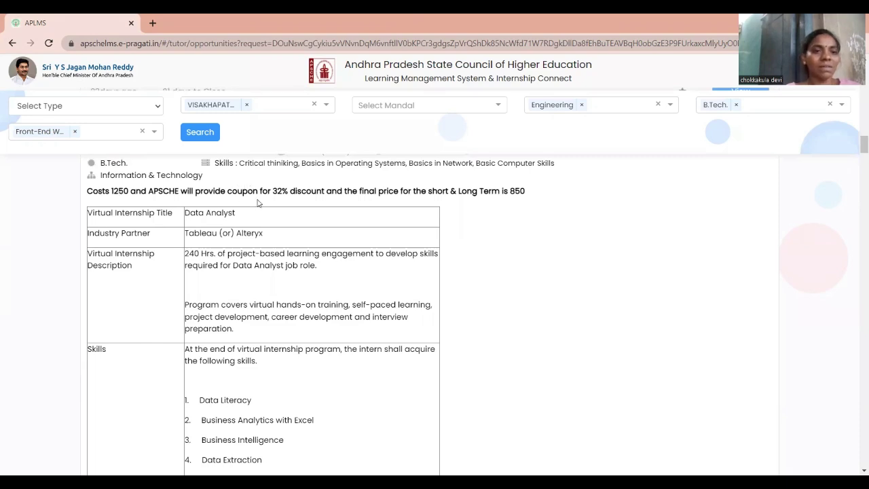
pyautogui.scroll(2, 258, 203)
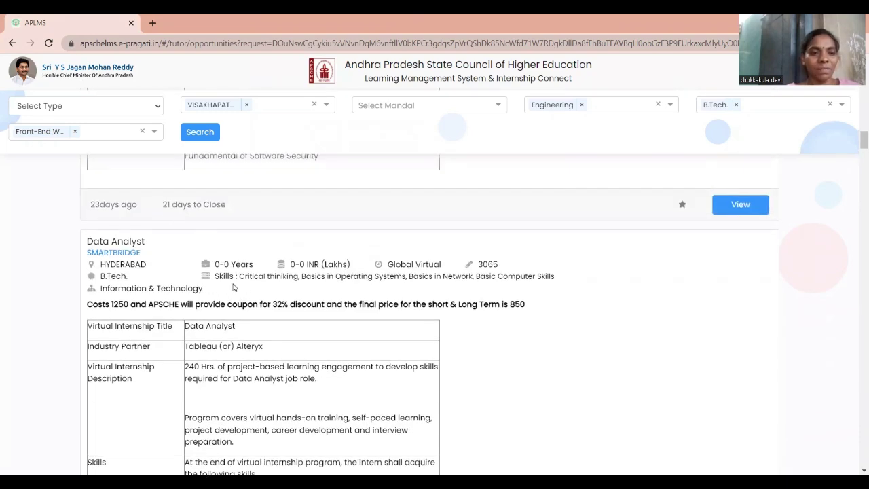
pyautogui.scroll(-1, 237, 274)
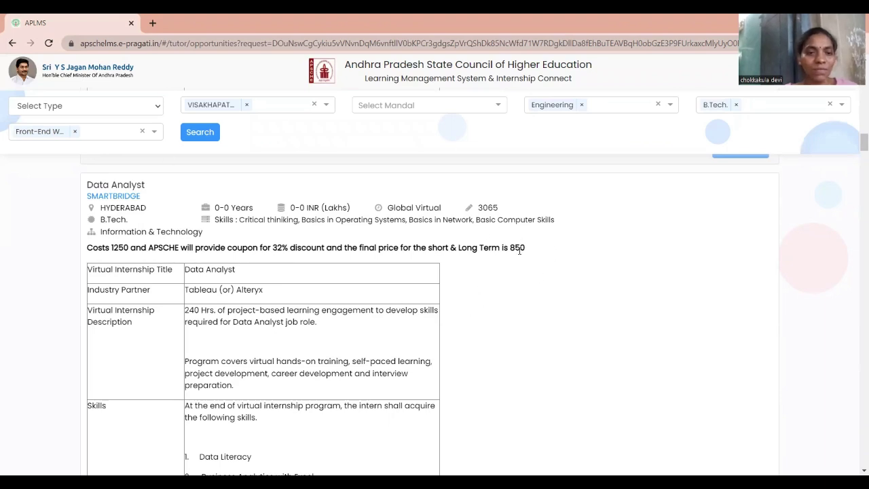
pyautogui.scroll(-1, 133, 297)
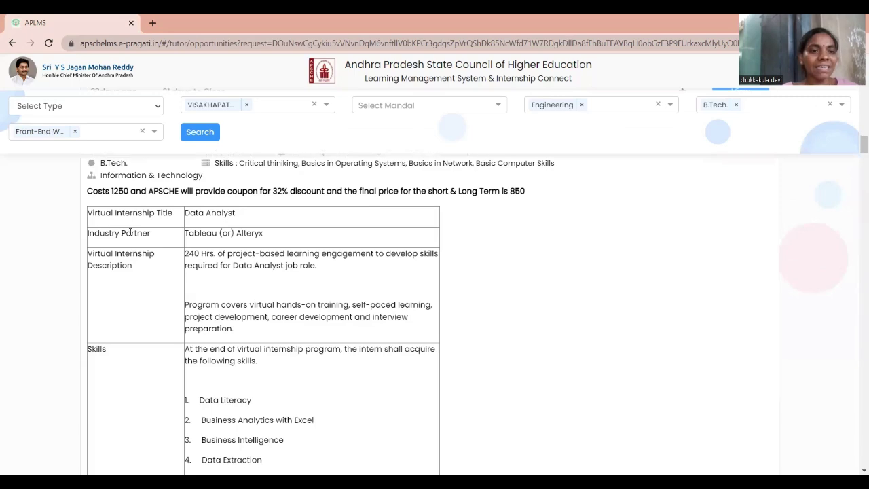
pyautogui.scroll(-1, 166, 263)
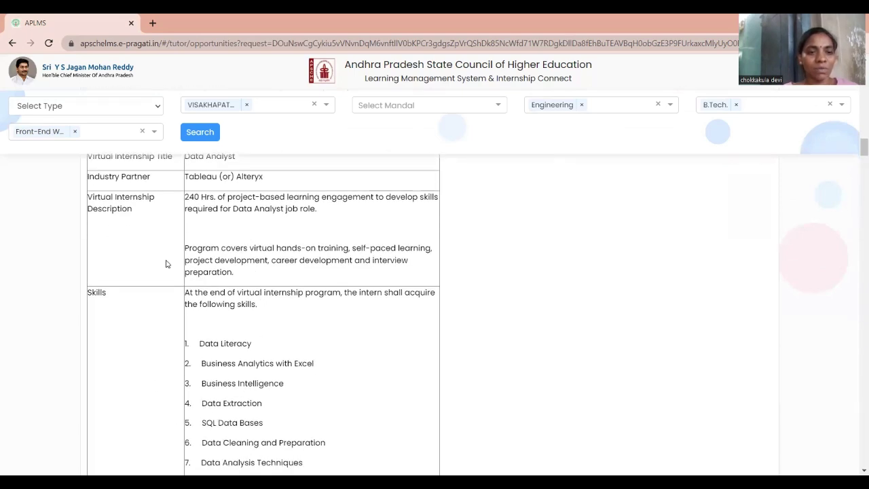
pyautogui.scroll(2, 227, 317)
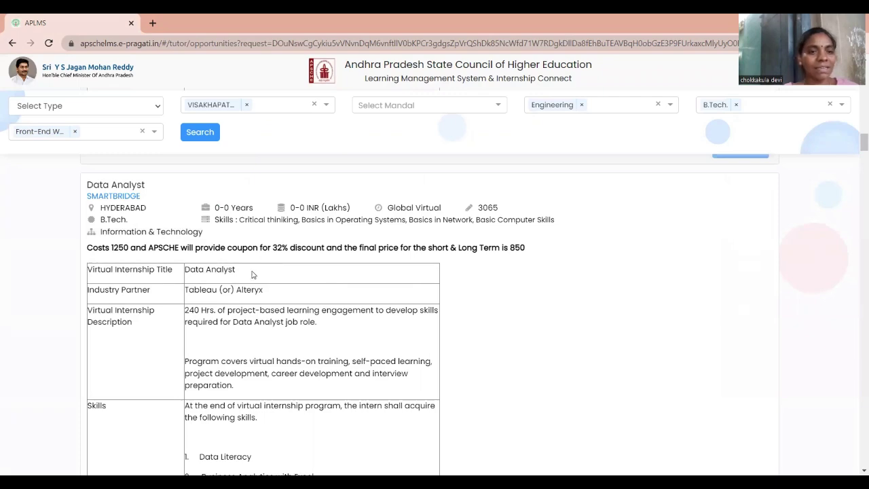
pyautogui.scroll(-1, 176, 251)
pyautogui.scroll(2, 115, 231)
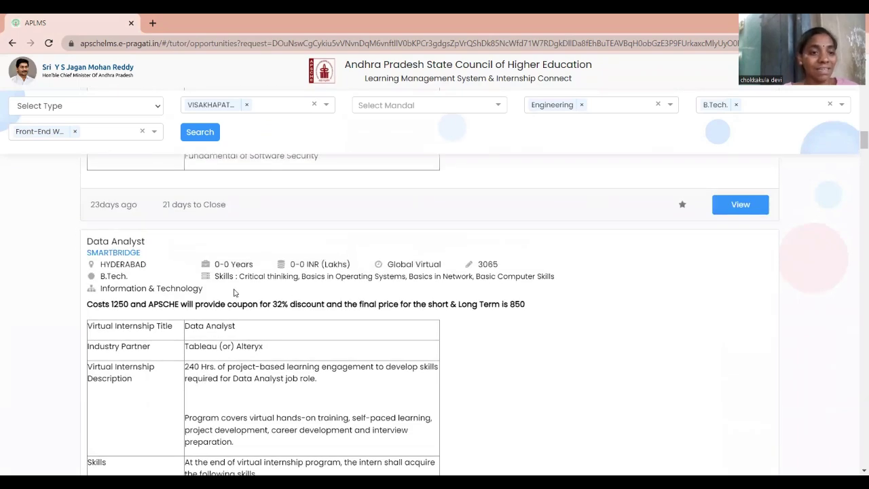
pyautogui.scroll(-1, 234, 292)
pyautogui.scroll(-1, 173, 286)
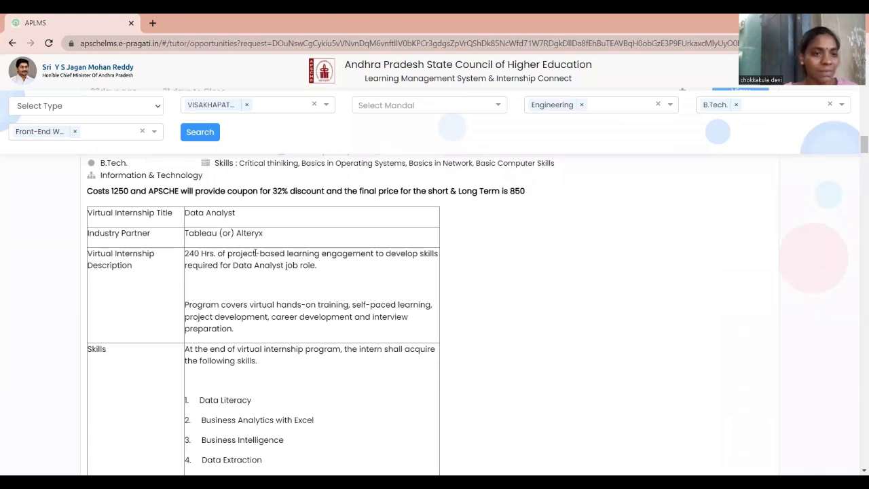
pyautogui.scroll(-1, 203, 261)
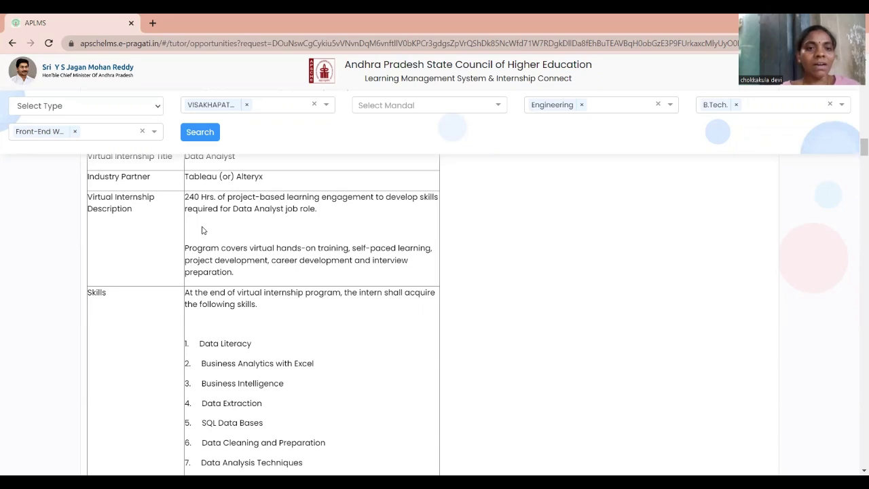
pyautogui.scroll(-1, 285, 292)
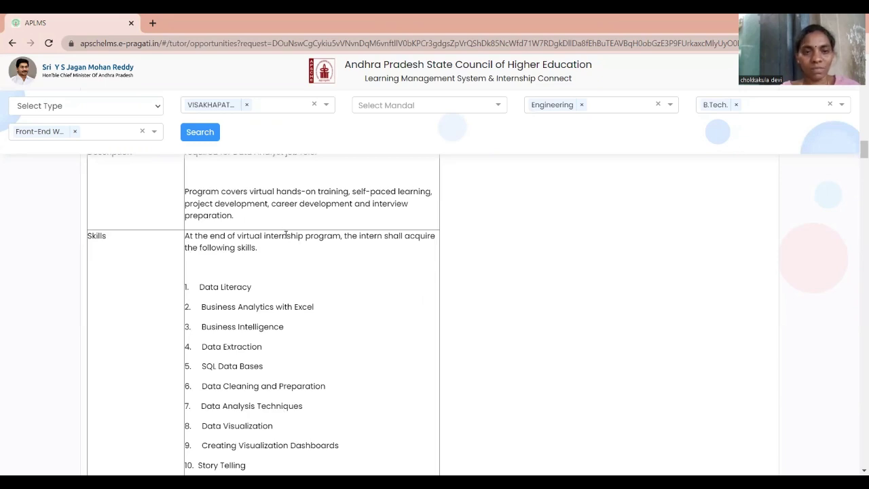
pyautogui.scroll(-1, 282, 237)
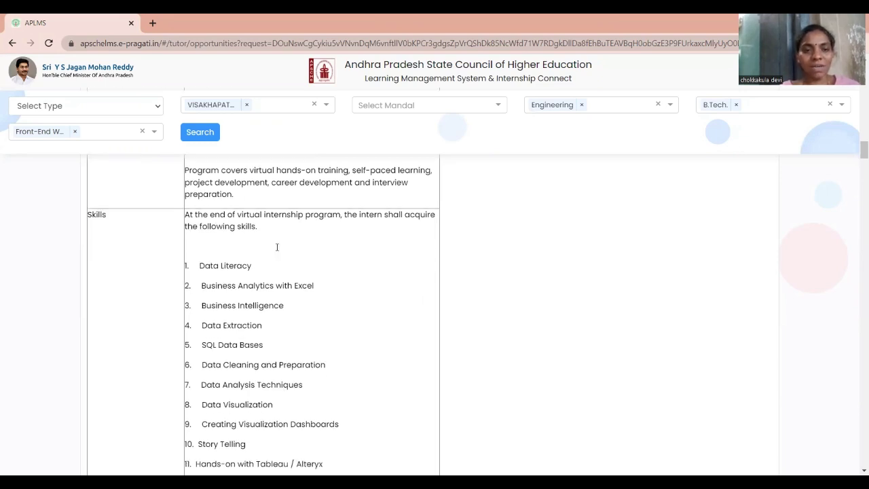
pyautogui.scroll(-1, 243, 280)
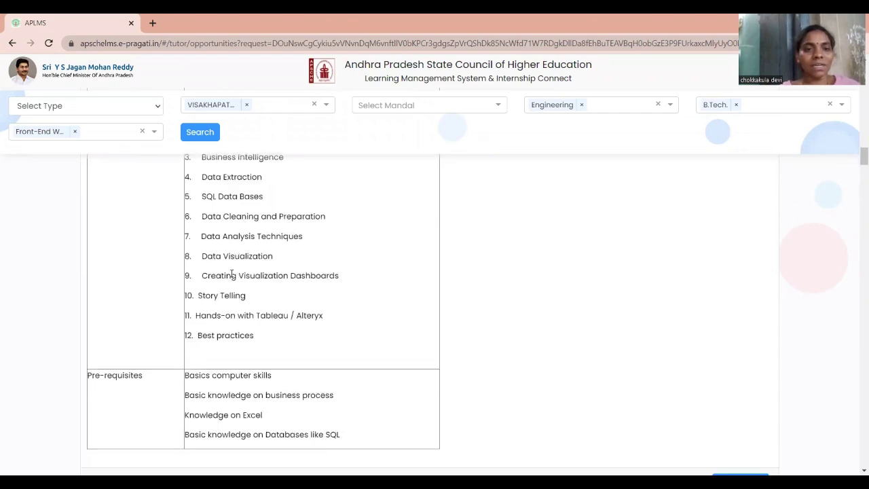
pyautogui.scroll(5, 231, 273)
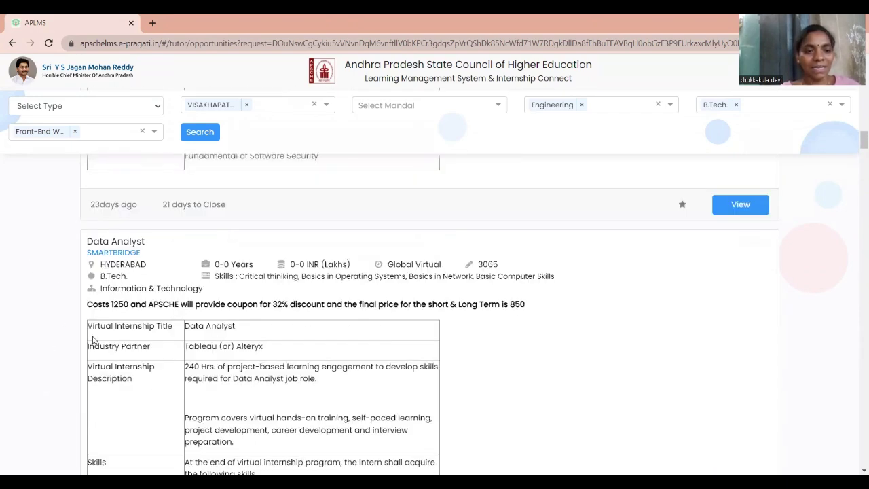
pyautogui.scroll(-5, 258, 254)
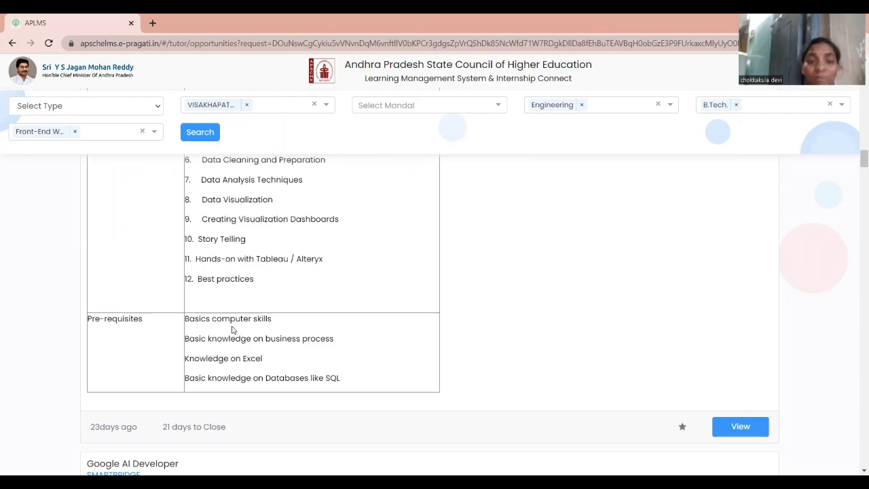
pyautogui.scroll(5, 275, 292)
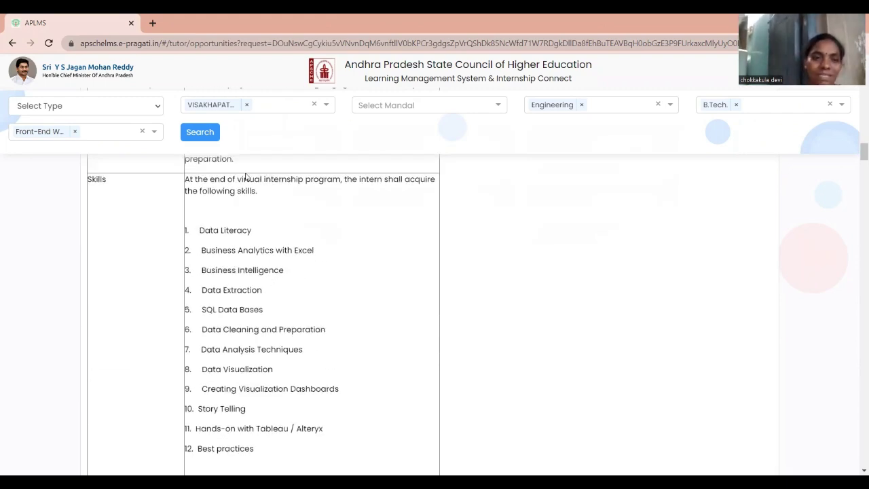
pyautogui.scroll(1, 142, 226)
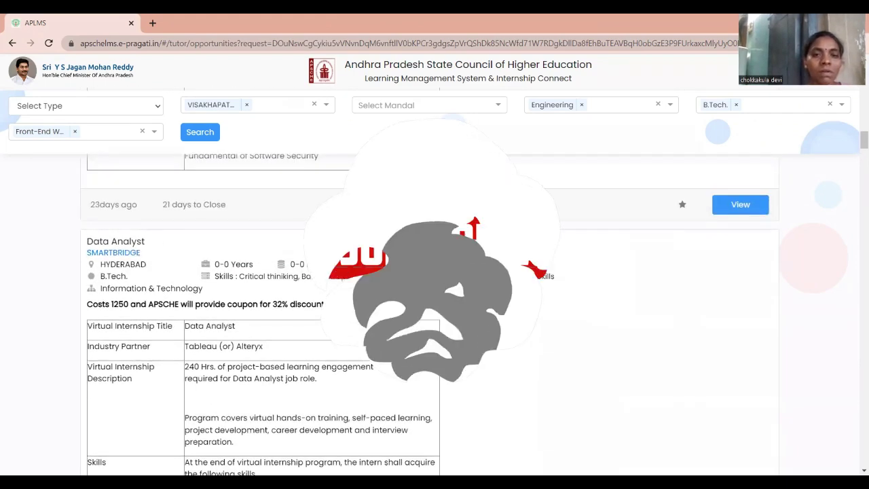
pyautogui.scroll(-6, 116, 246)
pyautogui.scroll(-1, 239, 289)
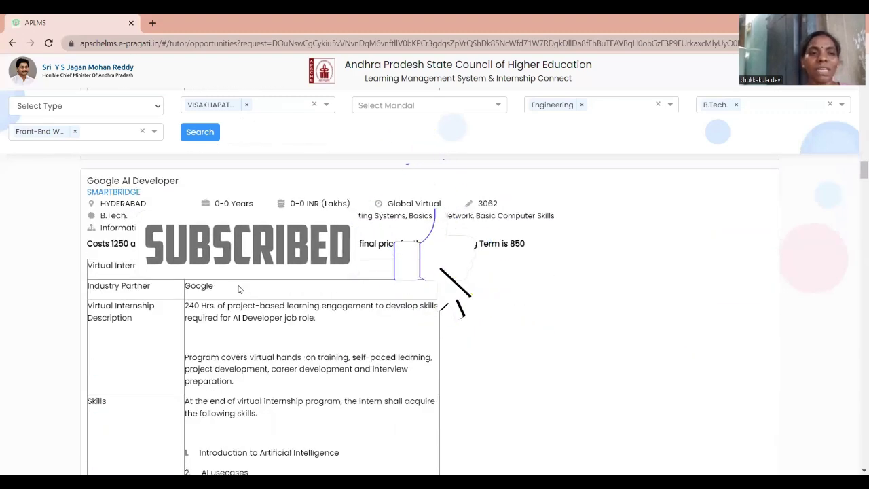
pyautogui.scroll(-2, 231, 293)
pyautogui.scroll(-2, 230, 299)
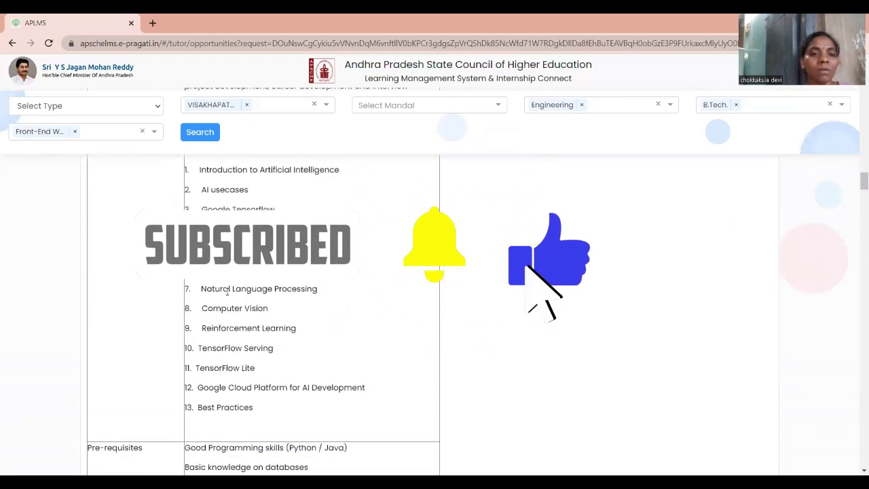
pyautogui.scroll(-2, 234, 311)
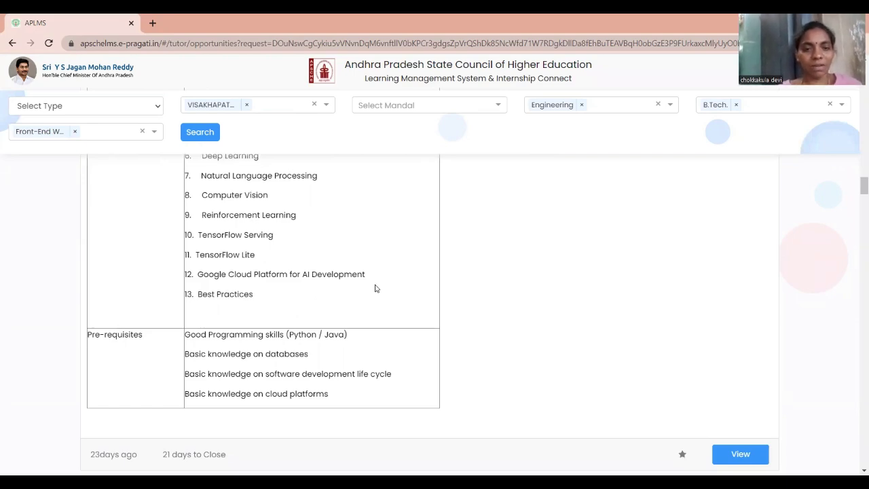
pyautogui.scroll(-4, 376, 288)
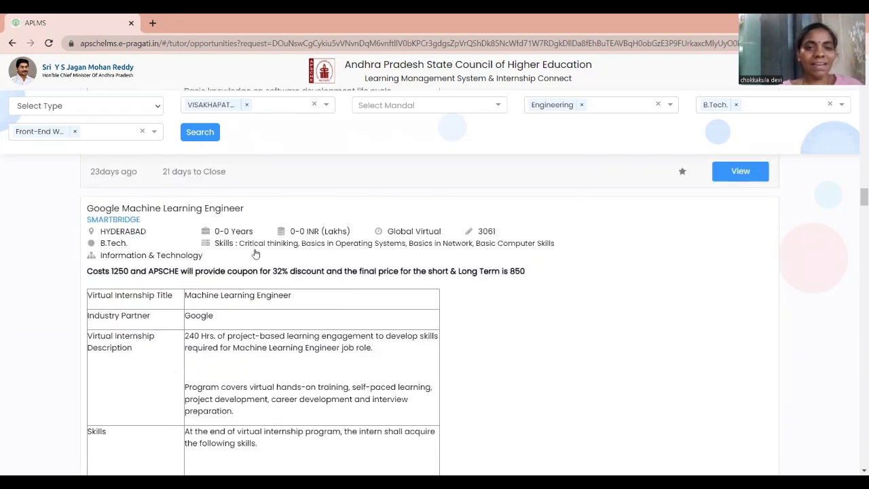
pyautogui.scroll(-4, 255, 253)
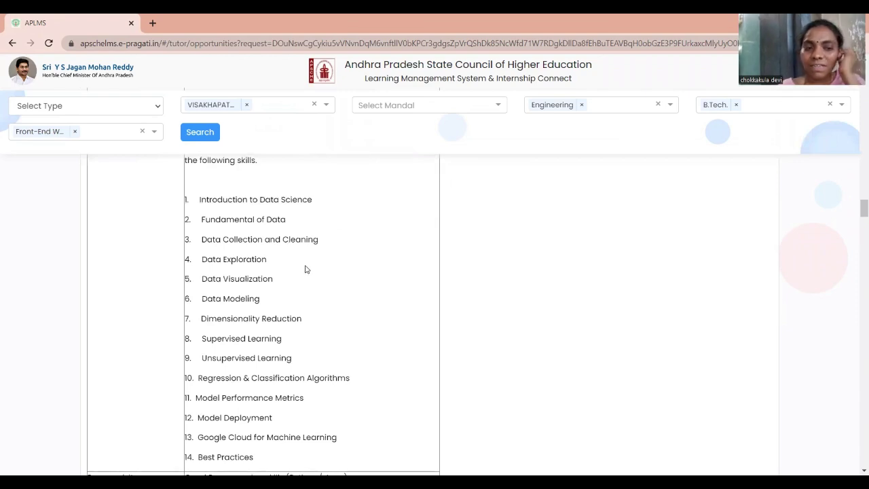
pyautogui.scroll(-8, 305, 269)
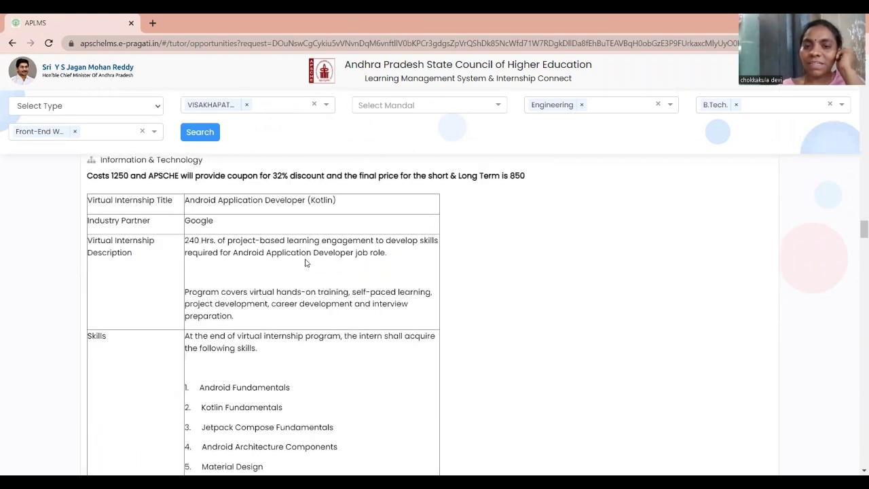
pyautogui.scroll(3, 305, 263)
# View the Google Machine Learning Engineer internship details and apply, bringing up the Upload Resume form
pyautogui.click(740, 302)
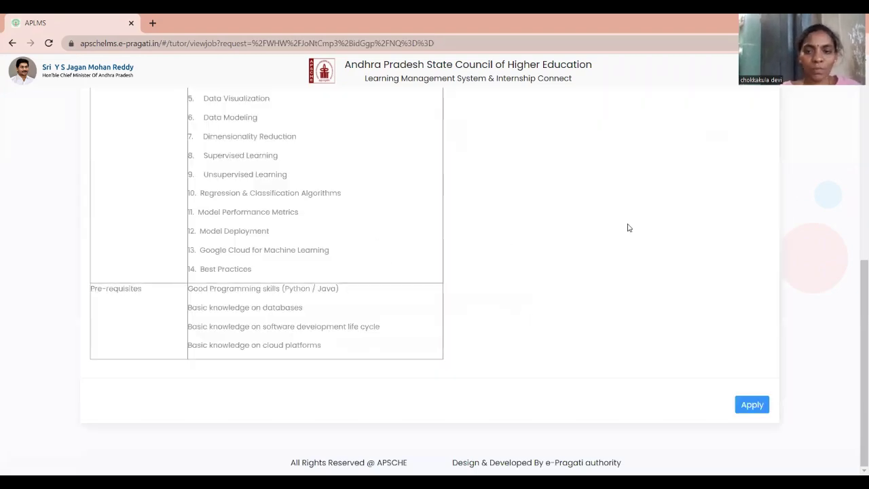
pyautogui.scroll(6, 588, 254)
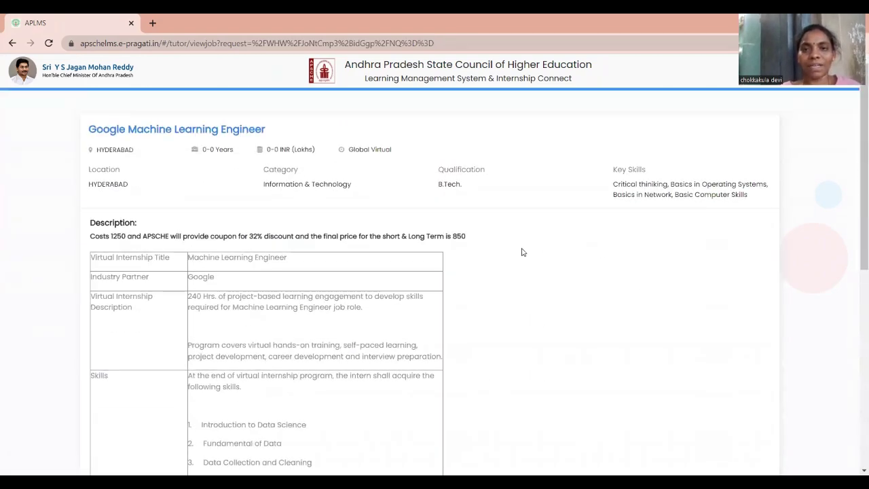
pyautogui.scroll(-6, 629, 249)
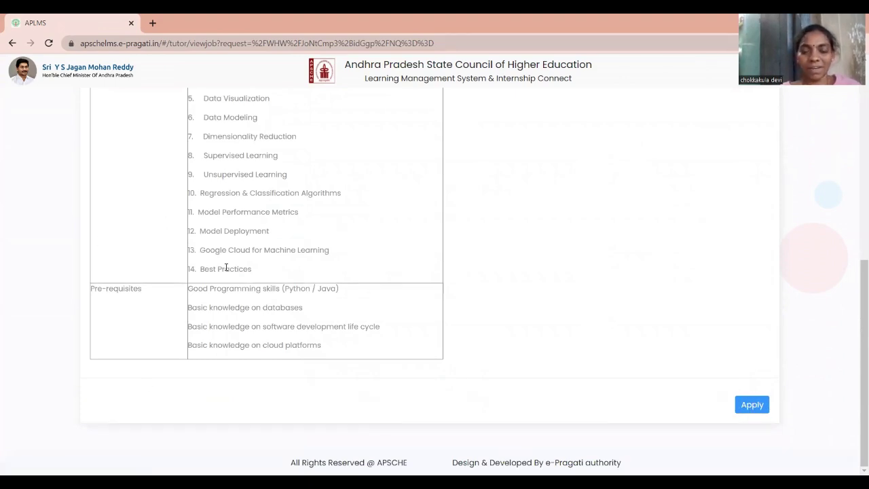
pyautogui.click(754, 406)
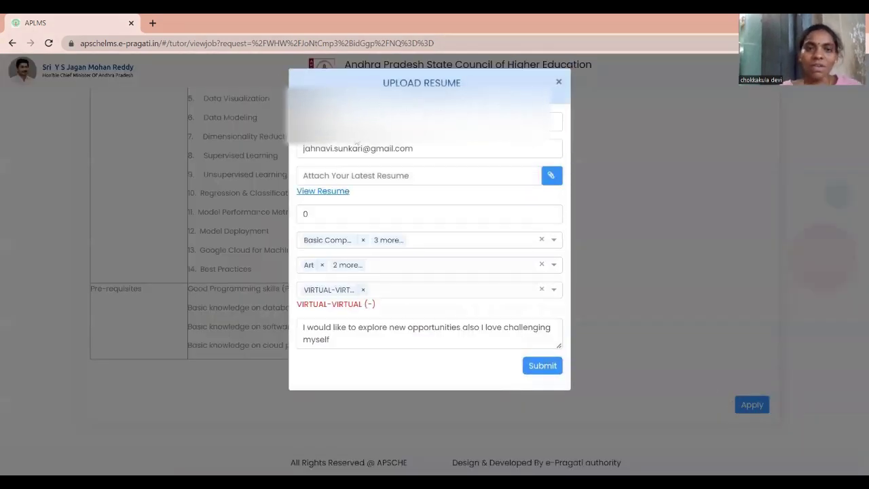
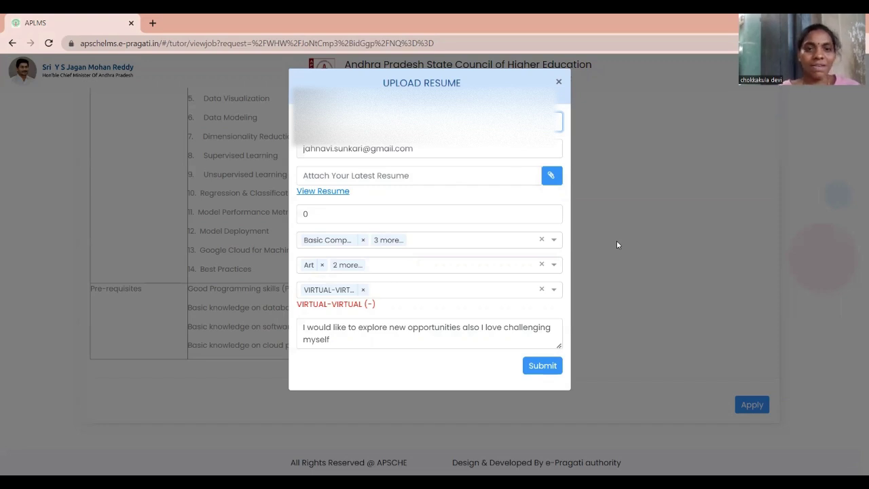
# Attach the resume file stored on the Desktop to the Upload Resume form
pyautogui.click(552, 176)
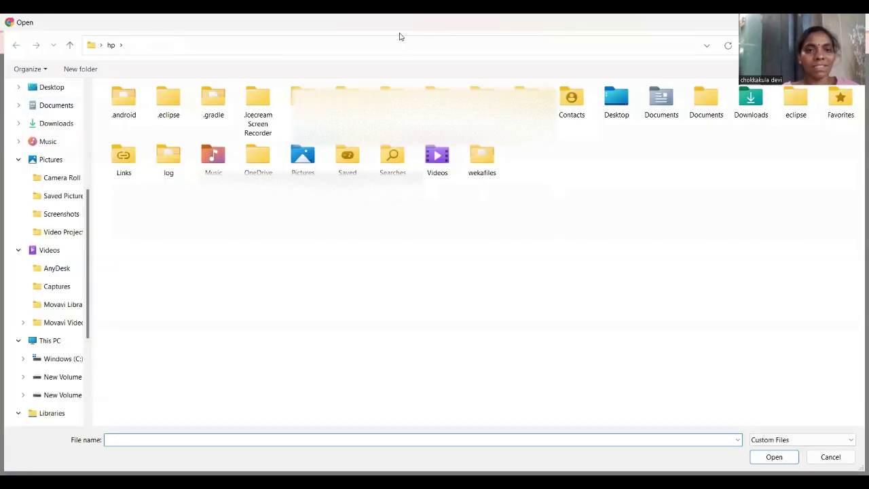
pyautogui.click(58, 88)
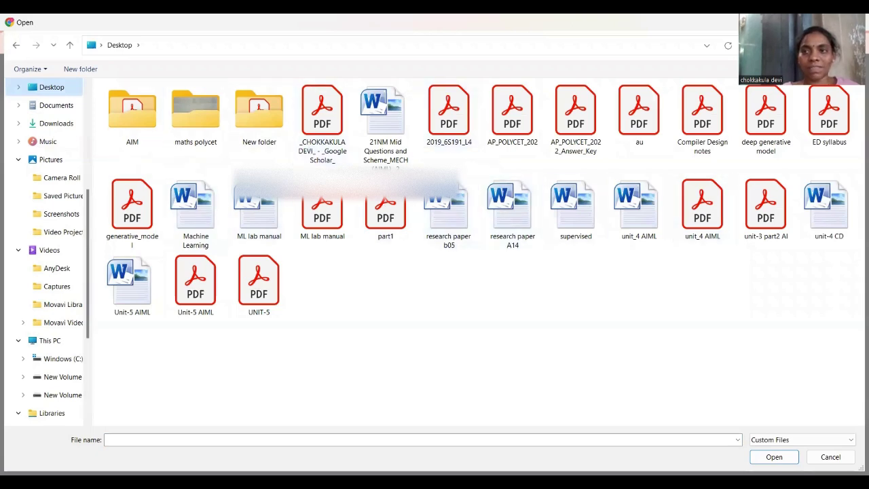
pyautogui.doubleClick(503, 138)
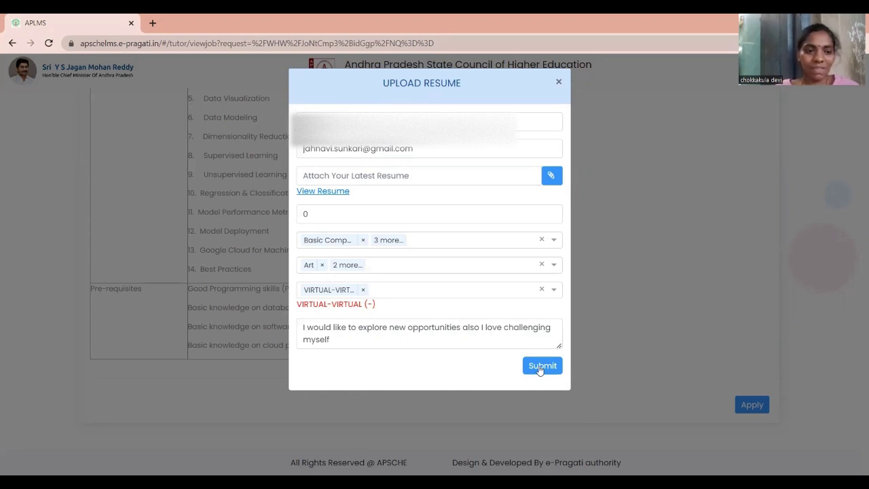
# Close the Upload Resume form without submitting and return to the opportunities list
pyautogui.click(558, 82)
pyautogui.scroll(4, 580, 145)
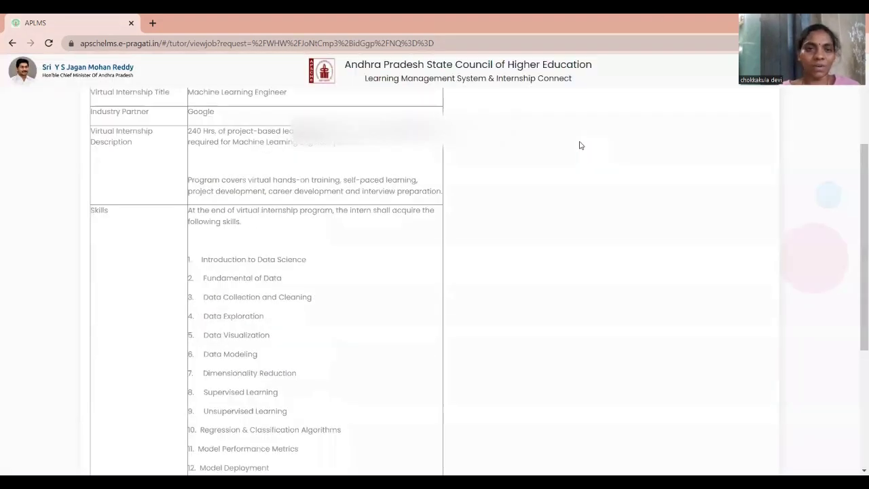
pyautogui.scroll(3, 580, 145)
pyautogui.click(13, 43)
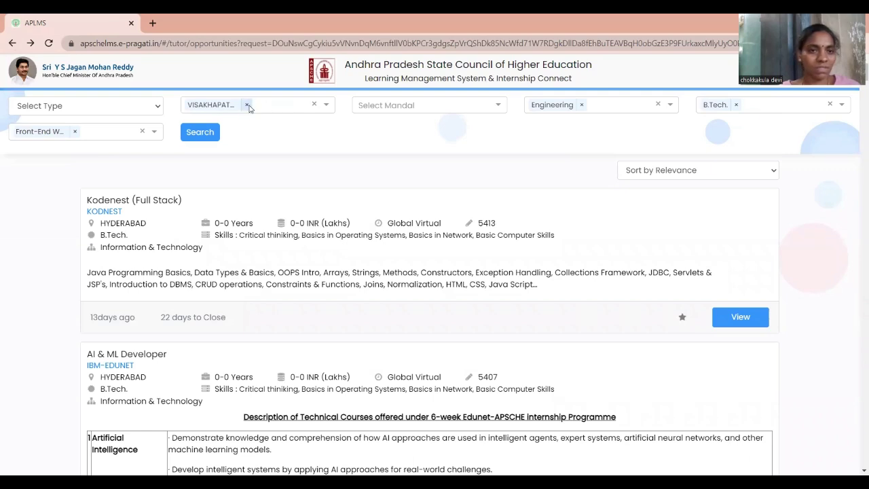
# Remove the district, Engineering sector, B.Tech. qualification and role filters
pyautogui.click(247, 105)
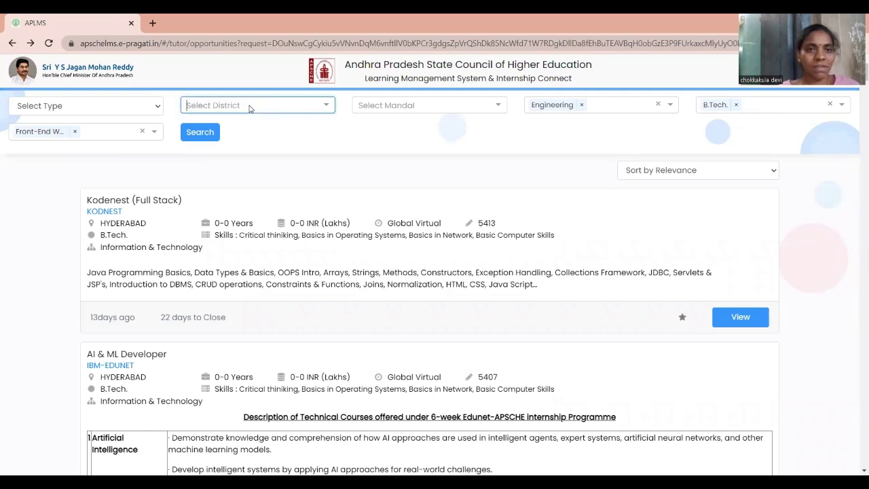
pyautogui.click(582, 106)
pyautogui.click(736, 104)
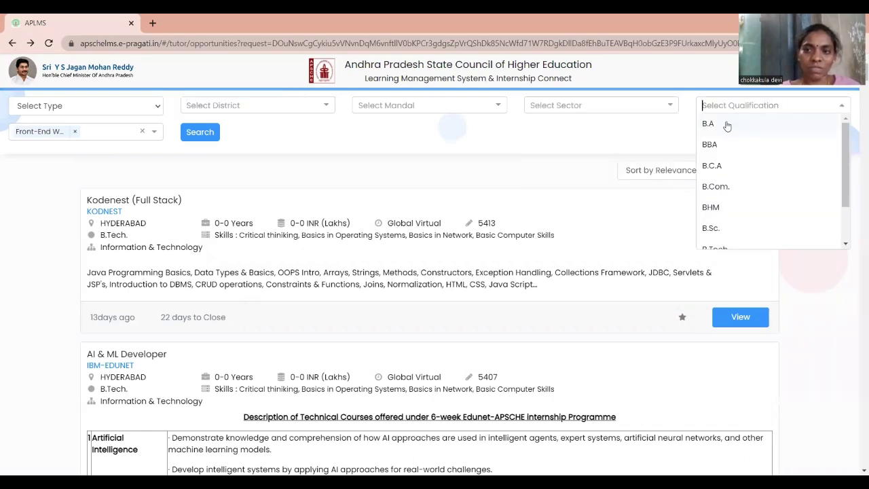
pyautogui.click(645, 141)
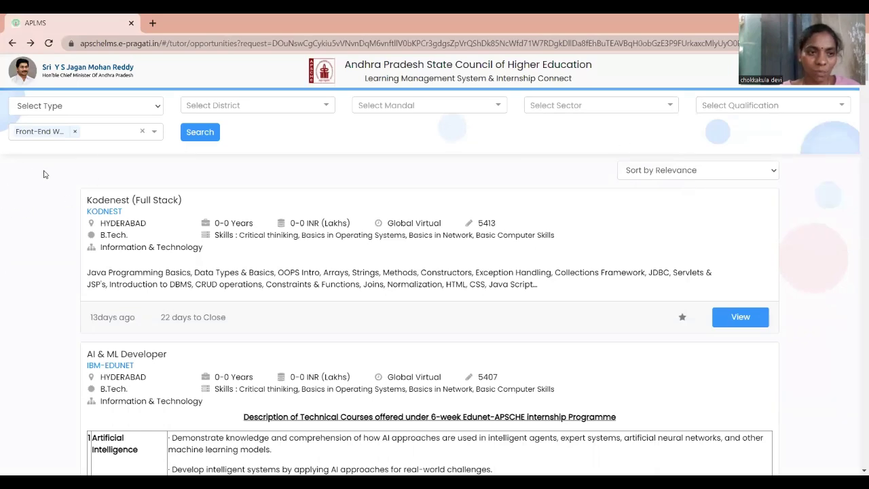
pyautogui.click(73, 132)
pyautogui.click(274, 138)
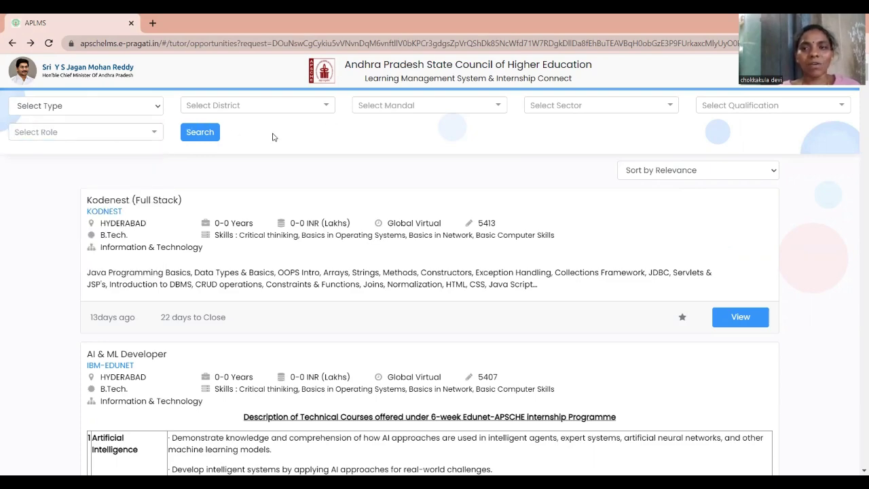
# Search opportunities with no filters applied
pyautogui.click(197, 132)
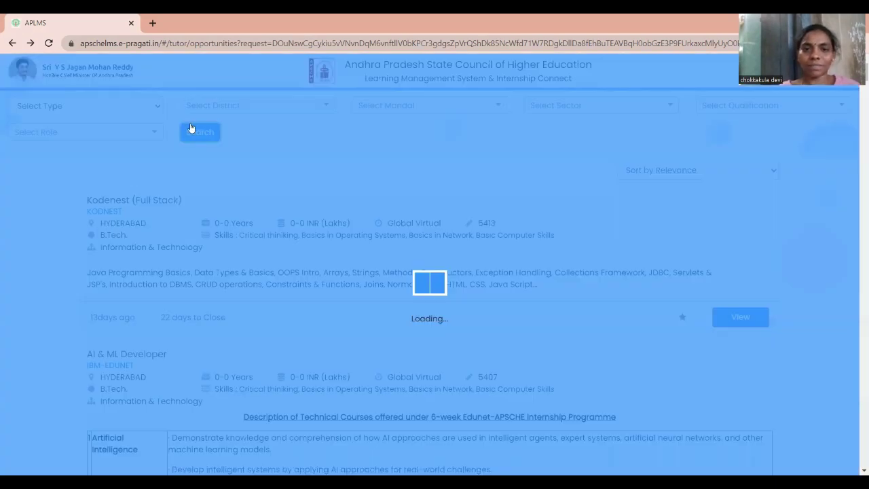
pyautogui.scroll(-4, 499, 169)
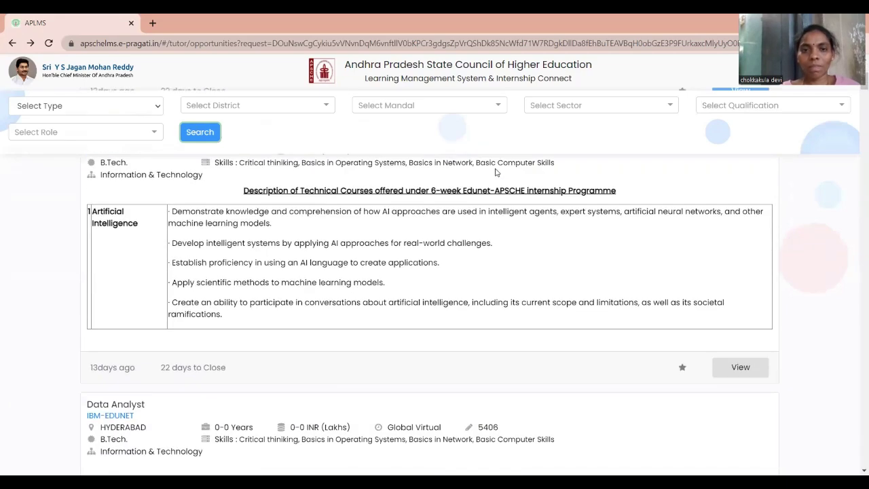
pyautogui.scroll(3, 497, 174)
pyautogui.scroll(1, 492, 171)
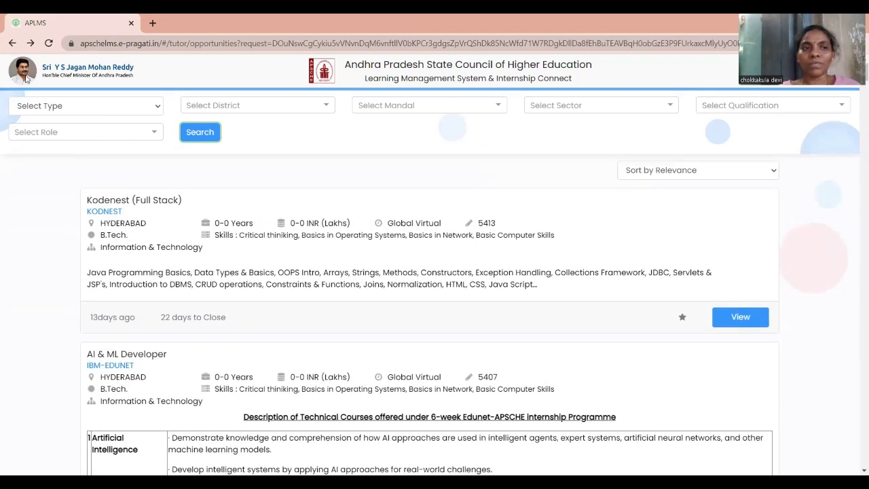
# Reload the full opportunities list and browse down to the StackNexus Cyber Security Analyst card
pyautogui.click(11, 43)
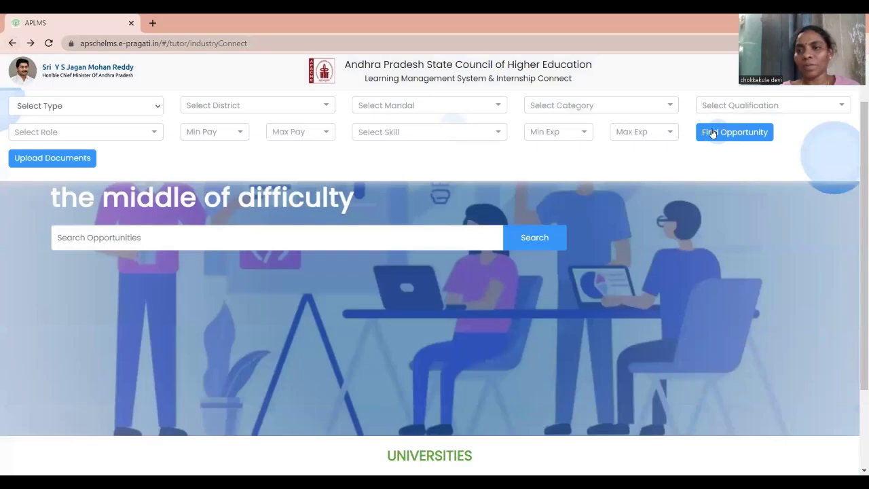
pyautogui.click(713, 133)
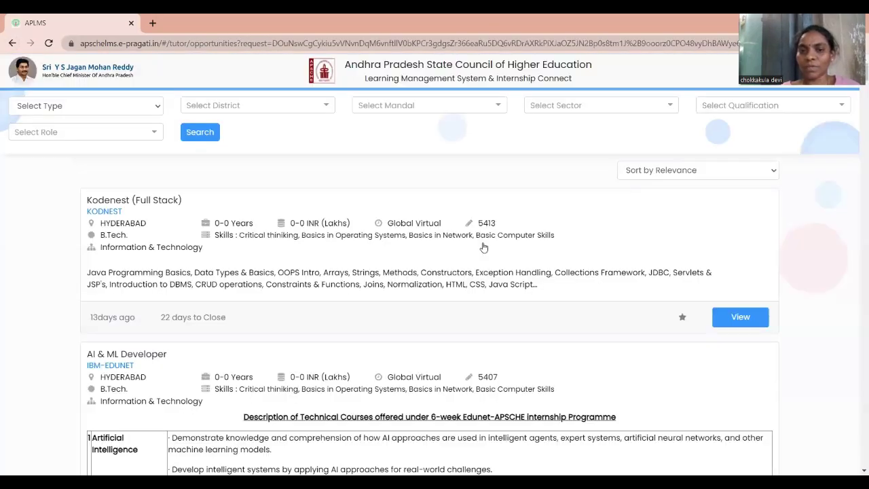
pyautogui.scroll(-10, 334, 275)
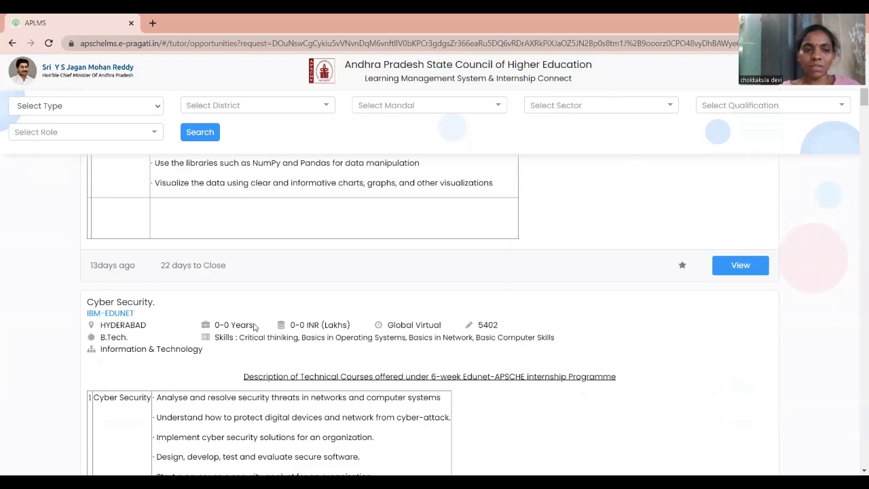
pyautogui.scroll(-3, 248, 346)
pyautogui.scroll(-5, 242, 356)
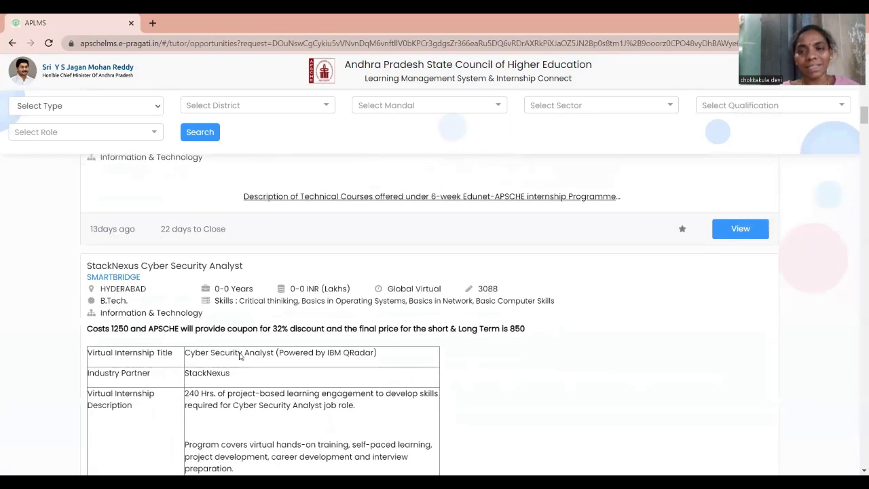